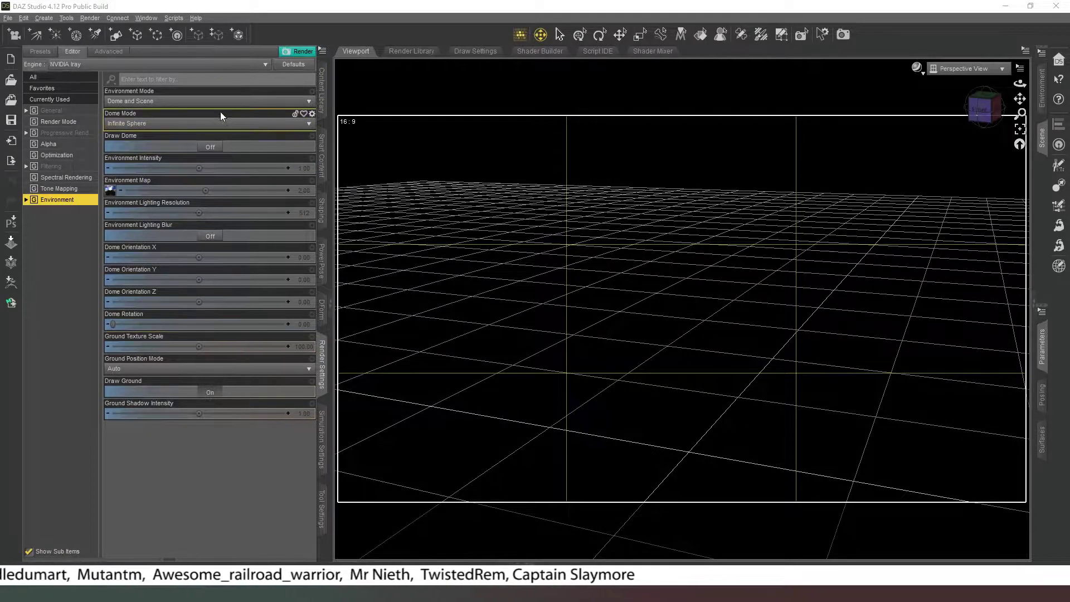
Set Iray Environment Mode to Scene Only, turn Draw Ground off, and collapse Render Settings
left_click(191, 103)
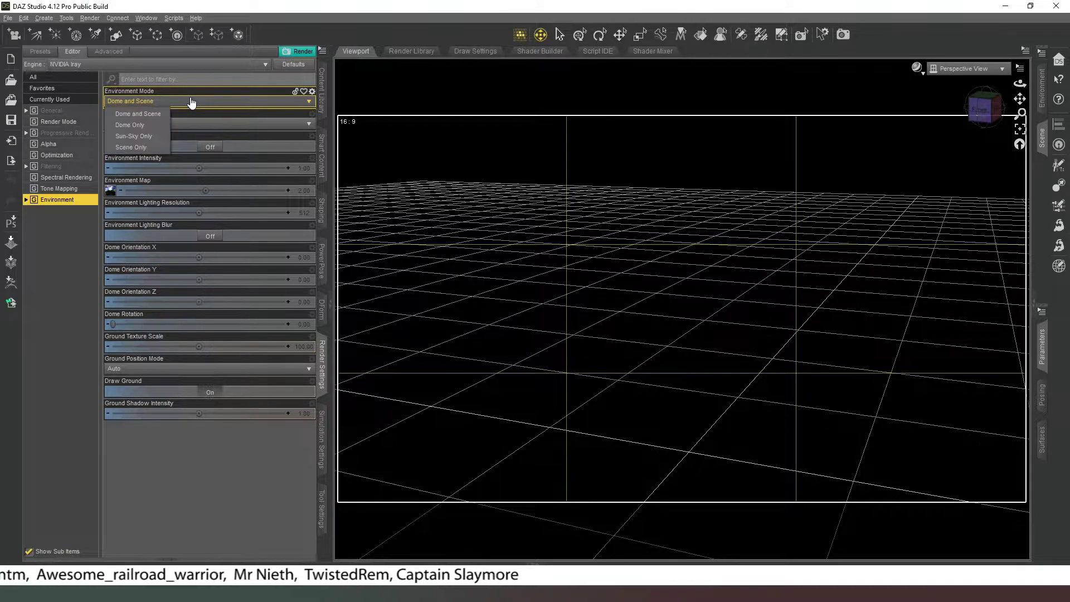
left_click(139, 155)
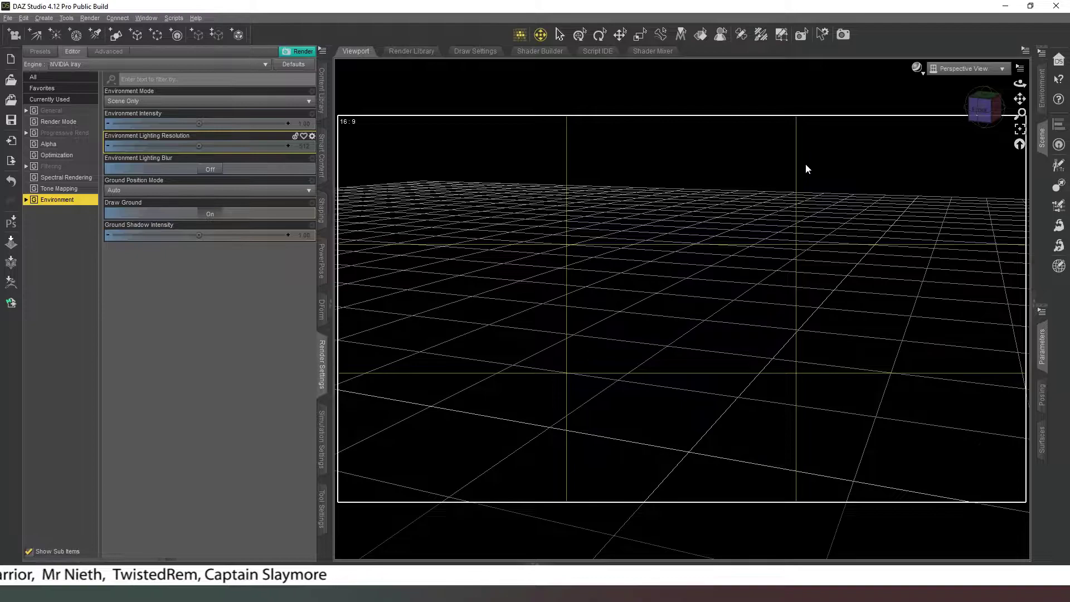
left_click(206, 217)
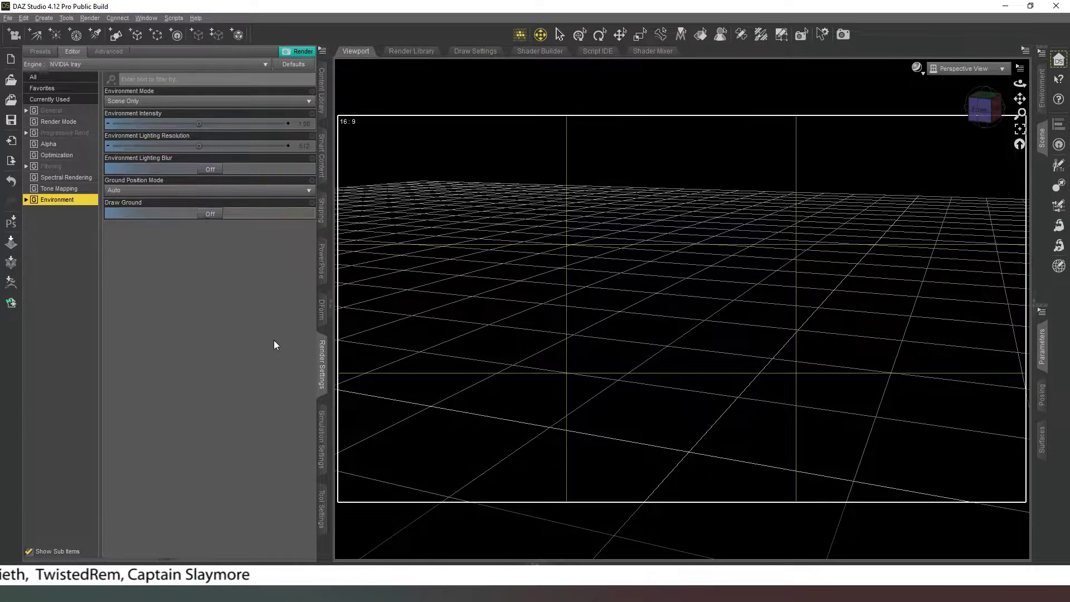
left_click(323, 370)
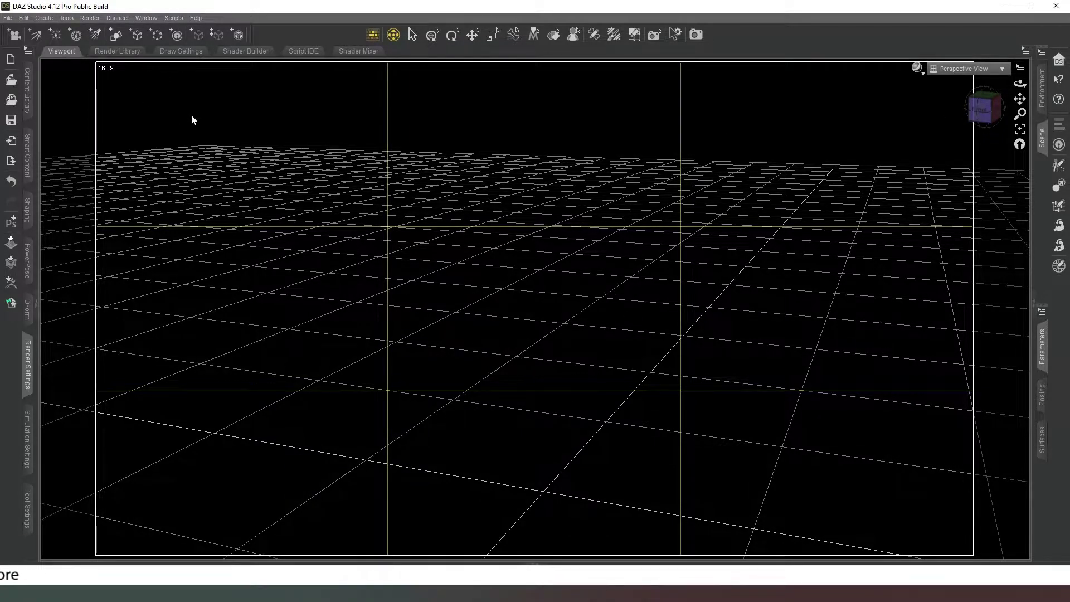
Create a sphere primitive with diameter 7, 6 segments and 12 sides at world centre
left_click(117, 39)
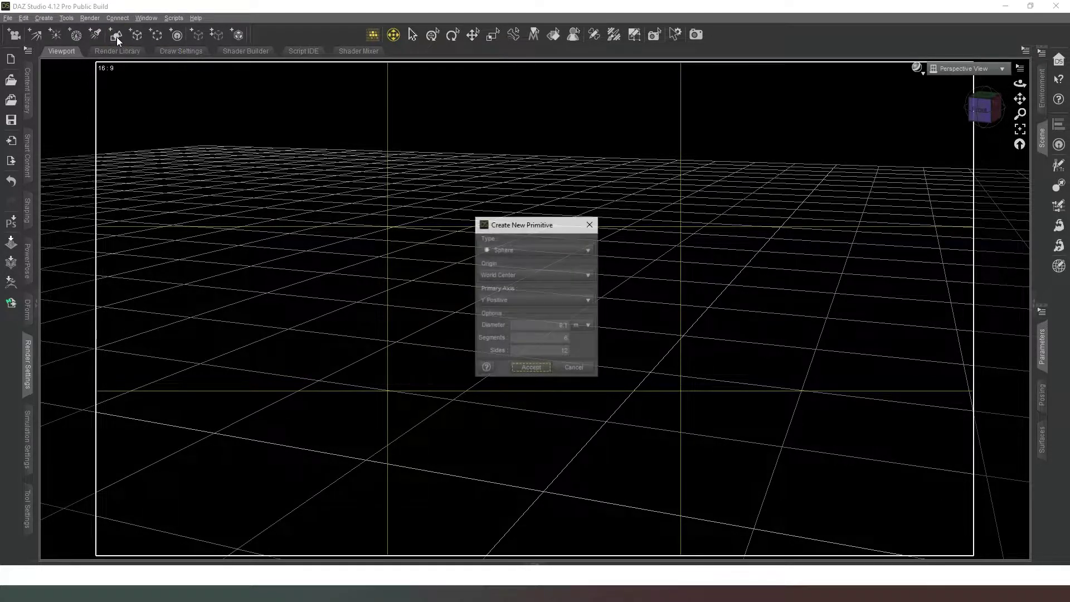
left_click(556, 325)
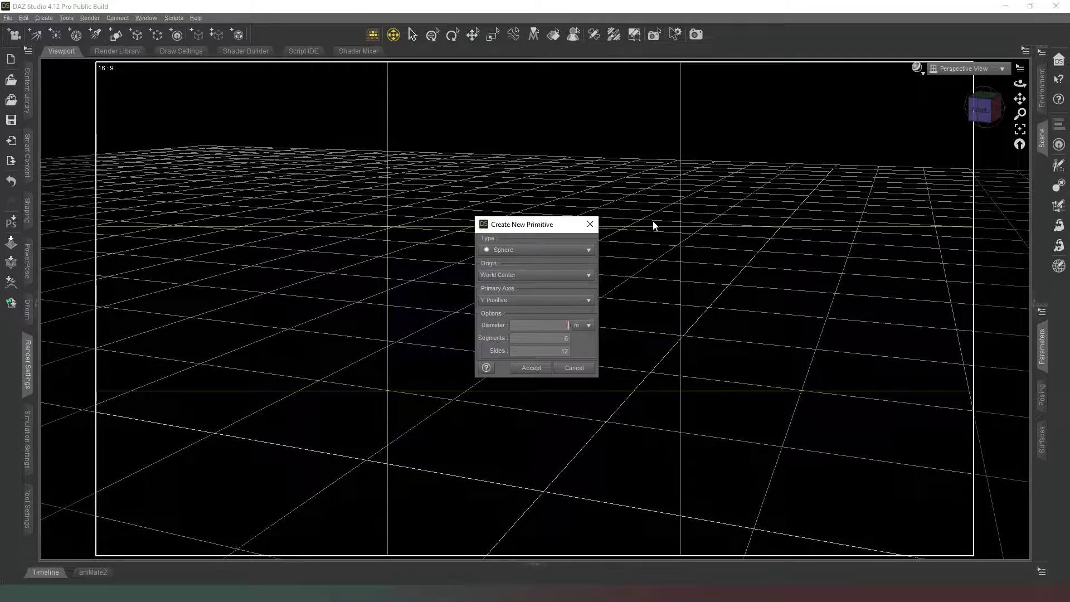
left_click(537, 370)
left_click_drag(985, 107, 985, 94)
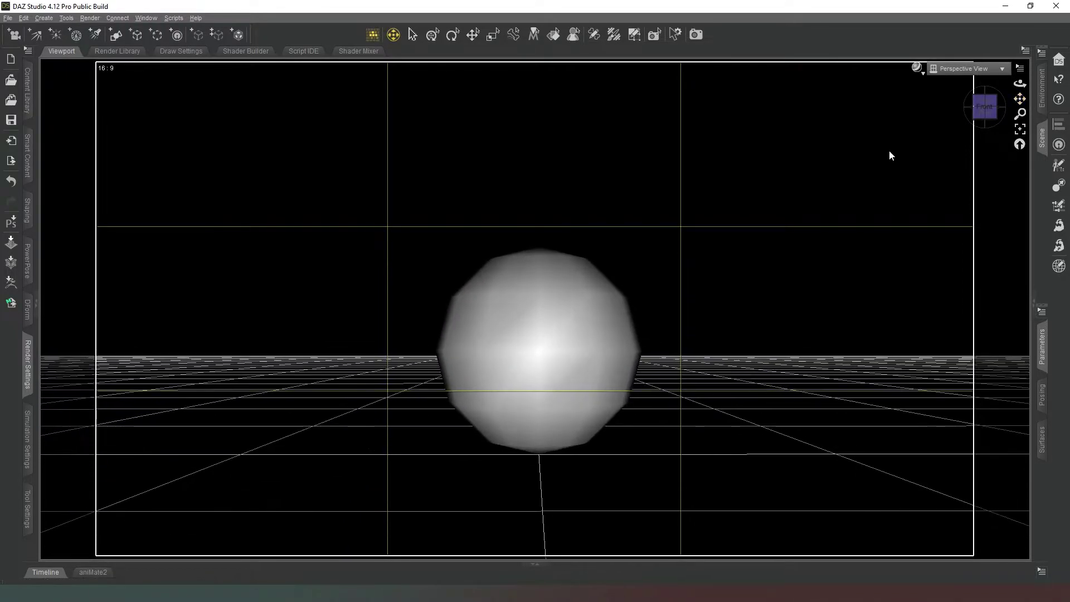
Select the sphere in the Scene pane and switch to the Geometry Editor tool
left_click(1042, 137)
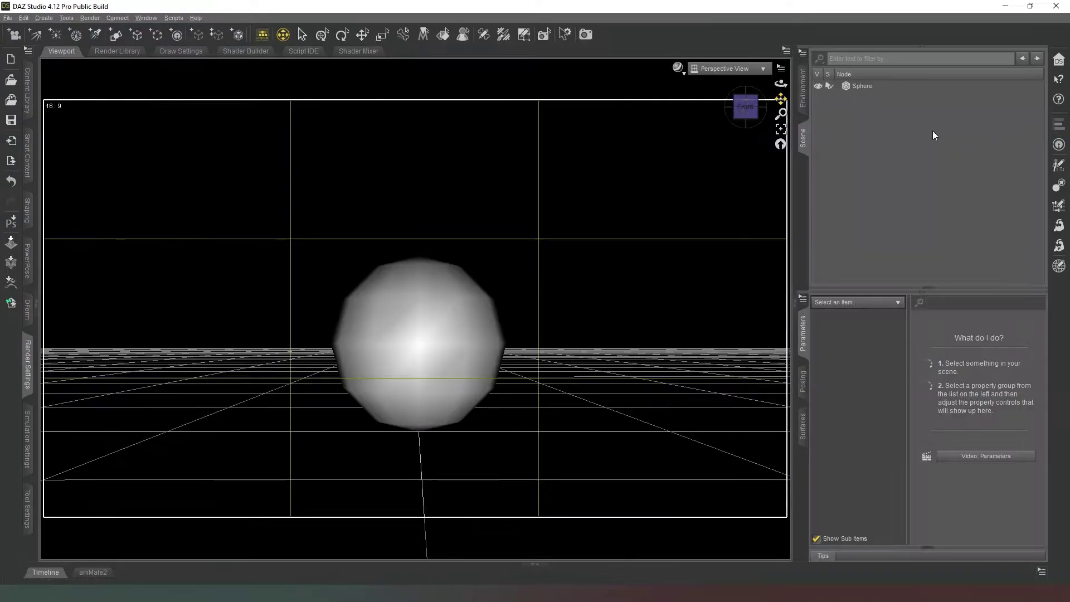
left_click(856, 86)
left_click(803, 137)
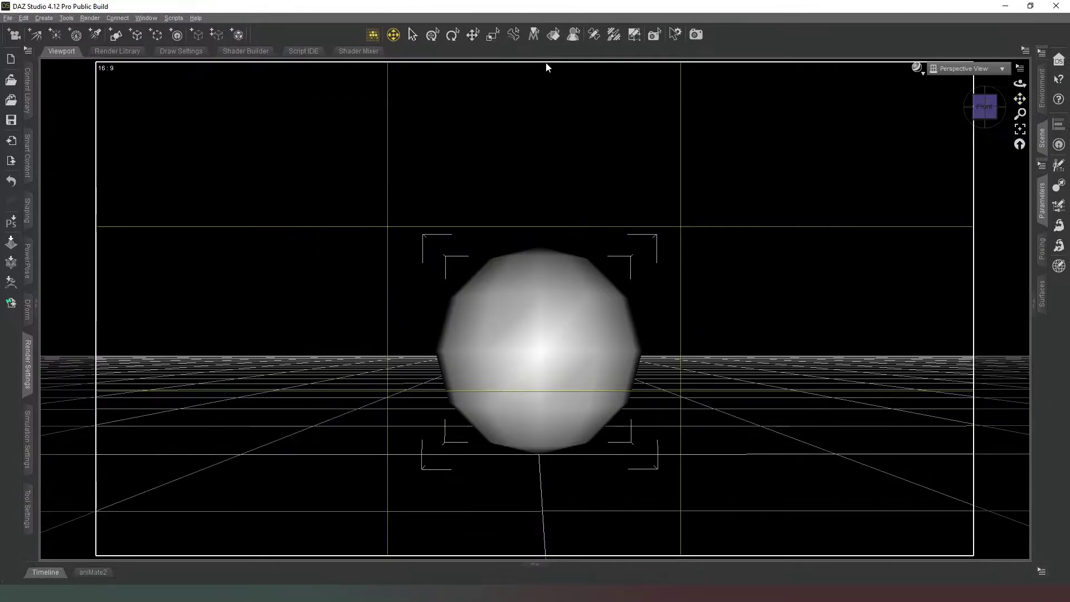
left_click(634, 34)
Set the Geometry Editor to select by polygons and choose its polygon selection method
right_click(571, 312)
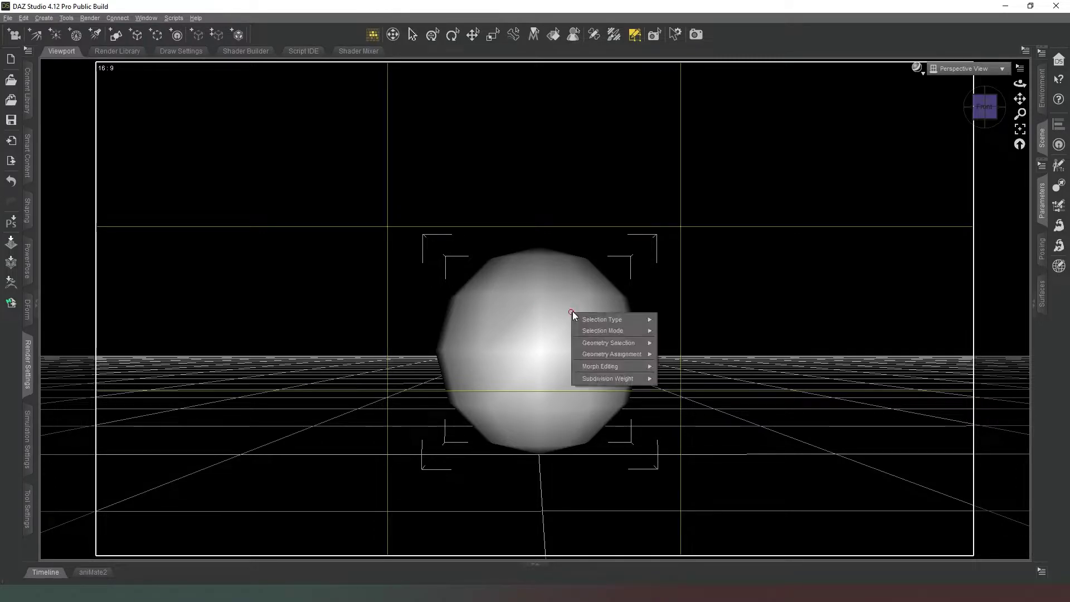
mouse_move(613, 320)
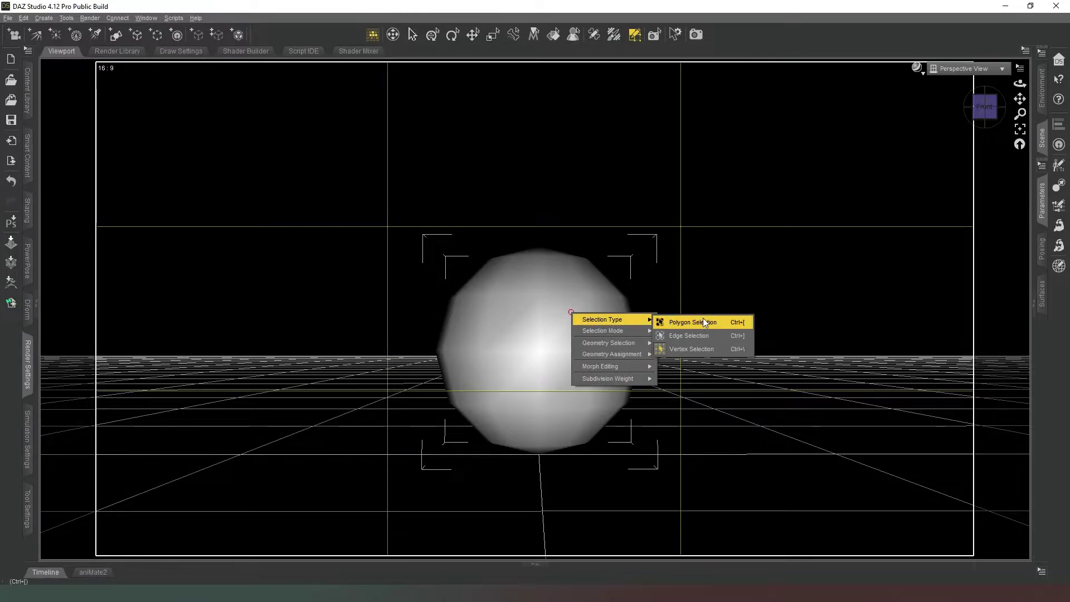
left_click(683, 321)
right_click(574, 307)
mouse_move(621, 323)
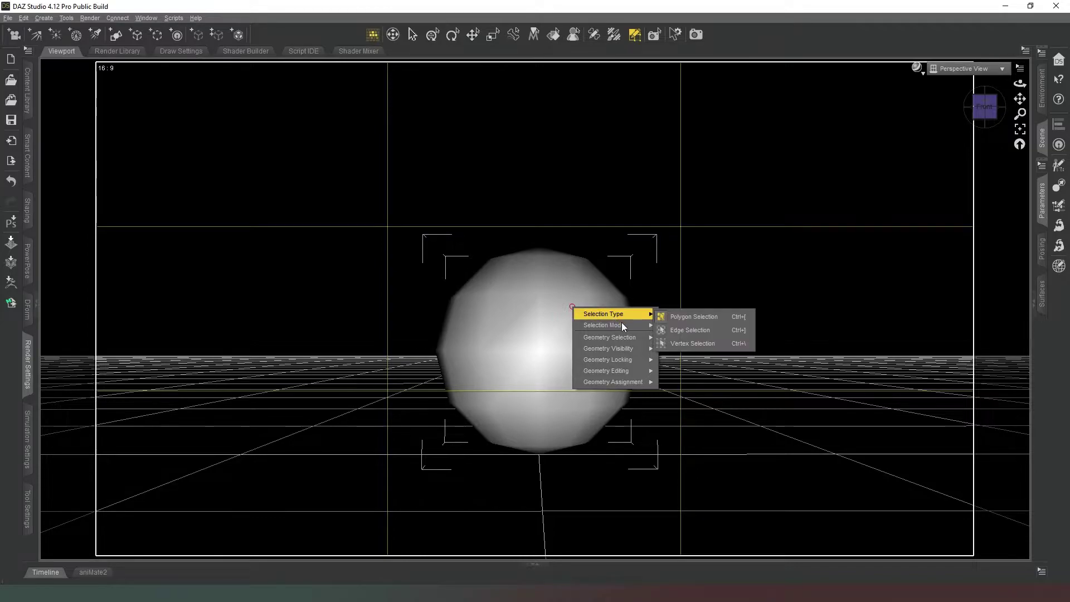
left_click(706, 330)
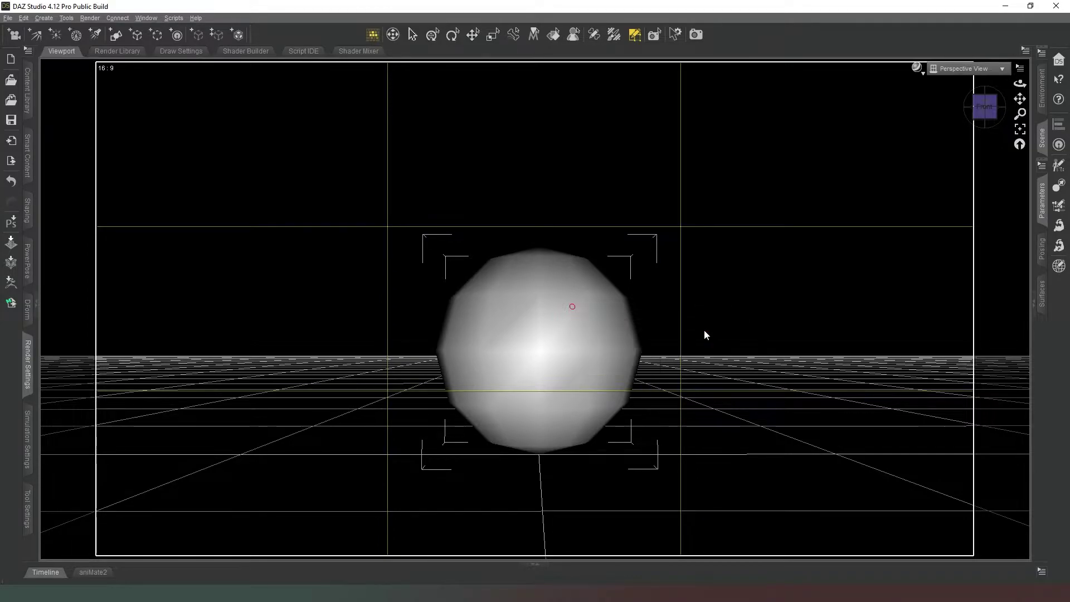
Marquee-select the sphere's upper polygons and delete them, leaving an open bowl
left_click_drag(1020, 99, 1020, 68)
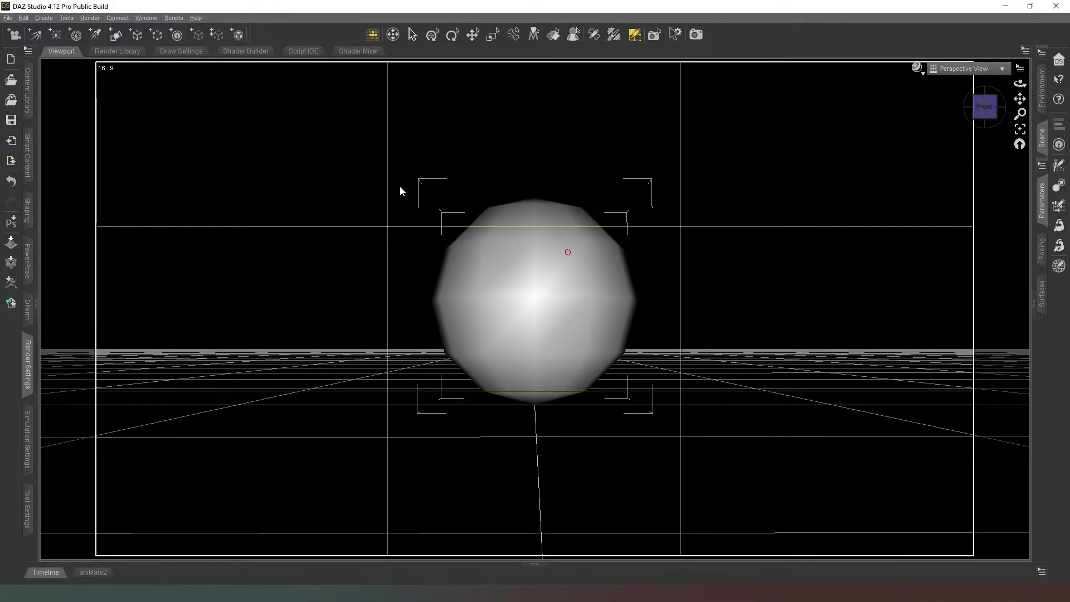
left_click_drag(364, 144, 773, 361)
mouse_move(986, 107)
left_mouse_down()
mouse_move(986, 117)
mouse_move(1016, 116)
mouse_move(1008, 134)
mouse_move(972, 108)
mouse_move(986, 113)
left_mouse_up()
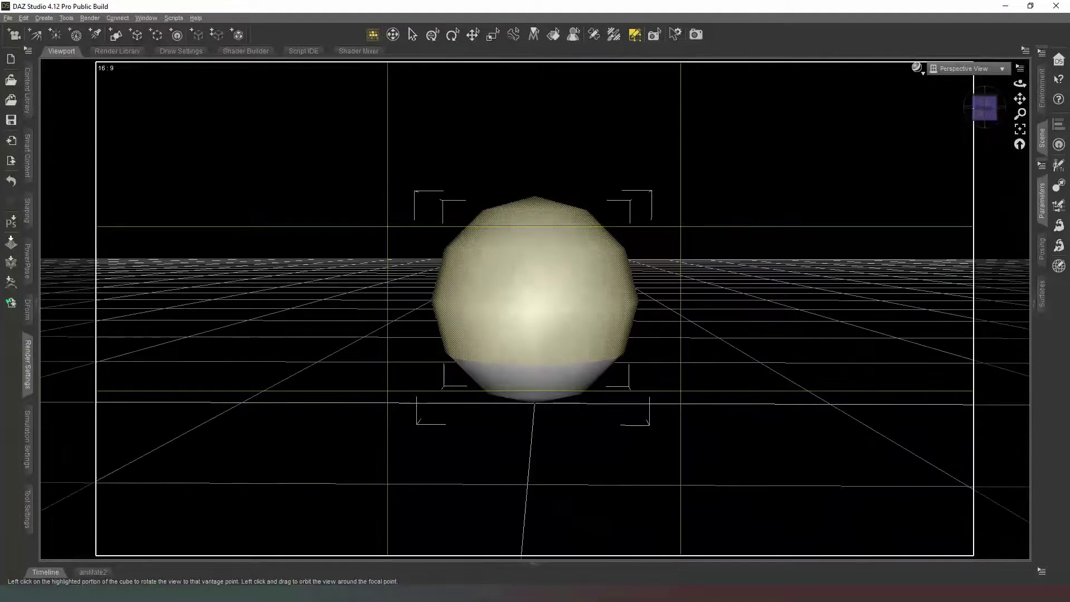
right_click(539, 286)
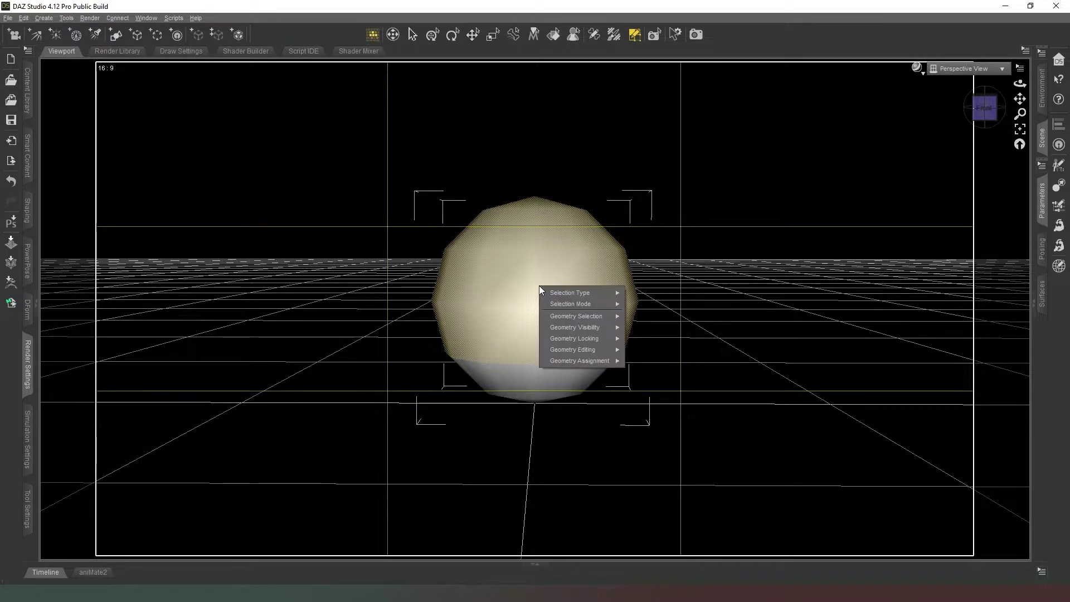
mouse_move(600, 348)
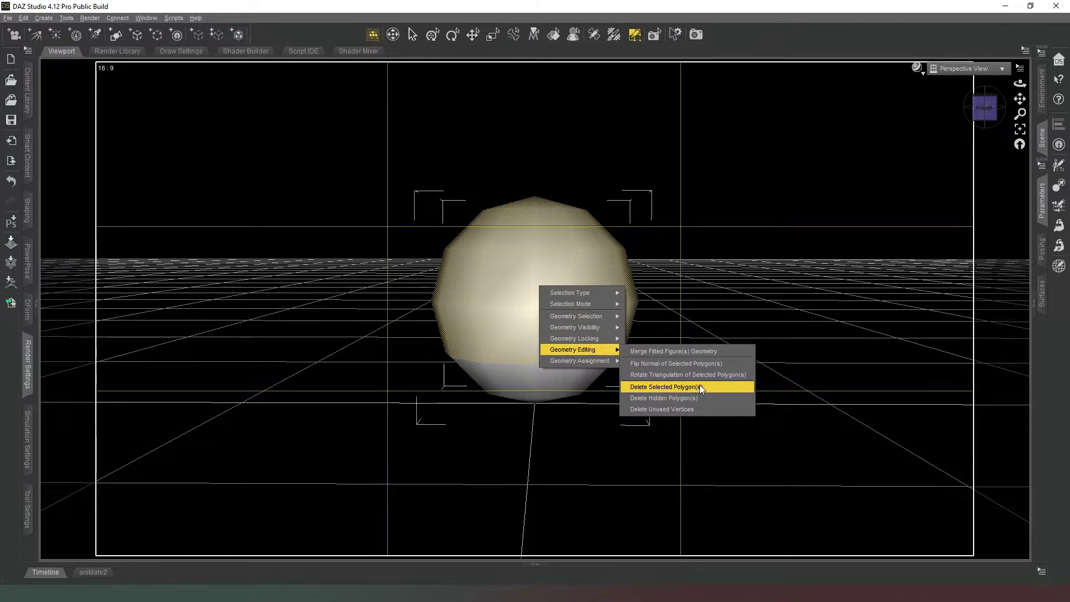
left_click(700, 385)
left_click(504, 306)
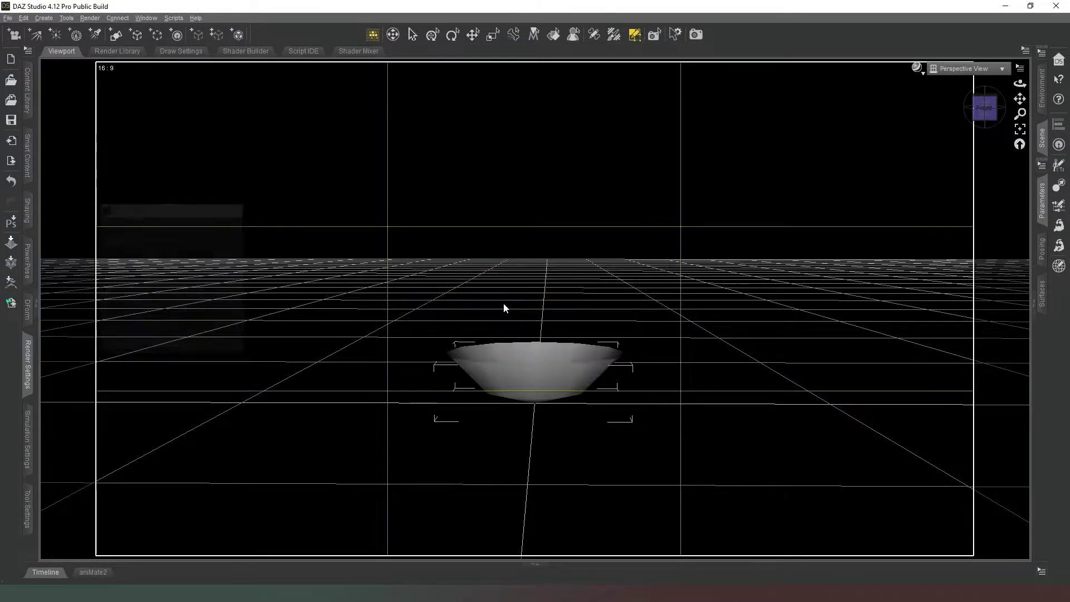
left_click(985, 104)
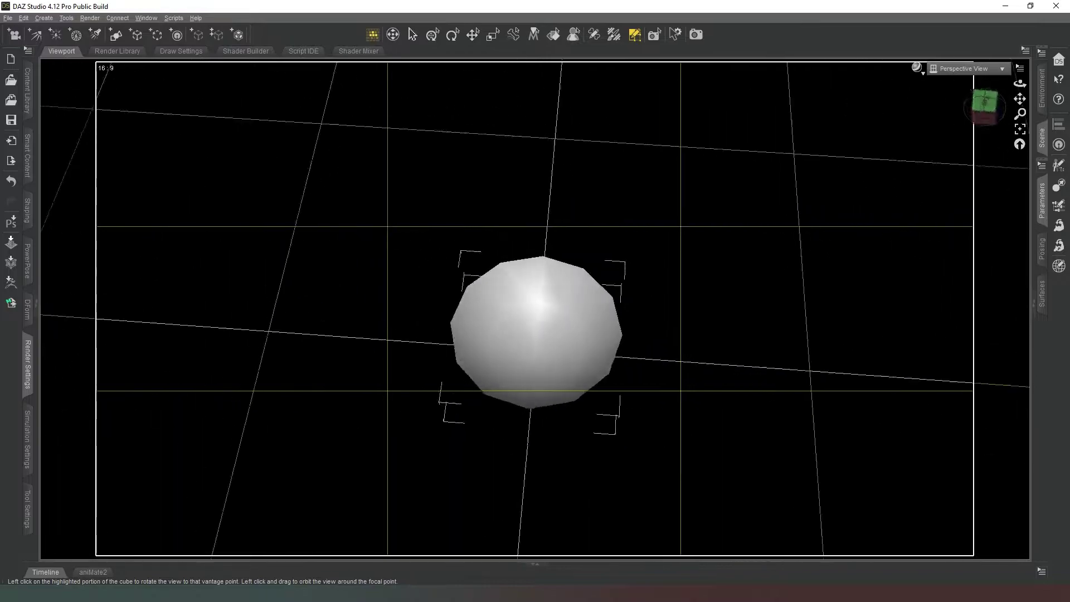
left_click(986, 114)
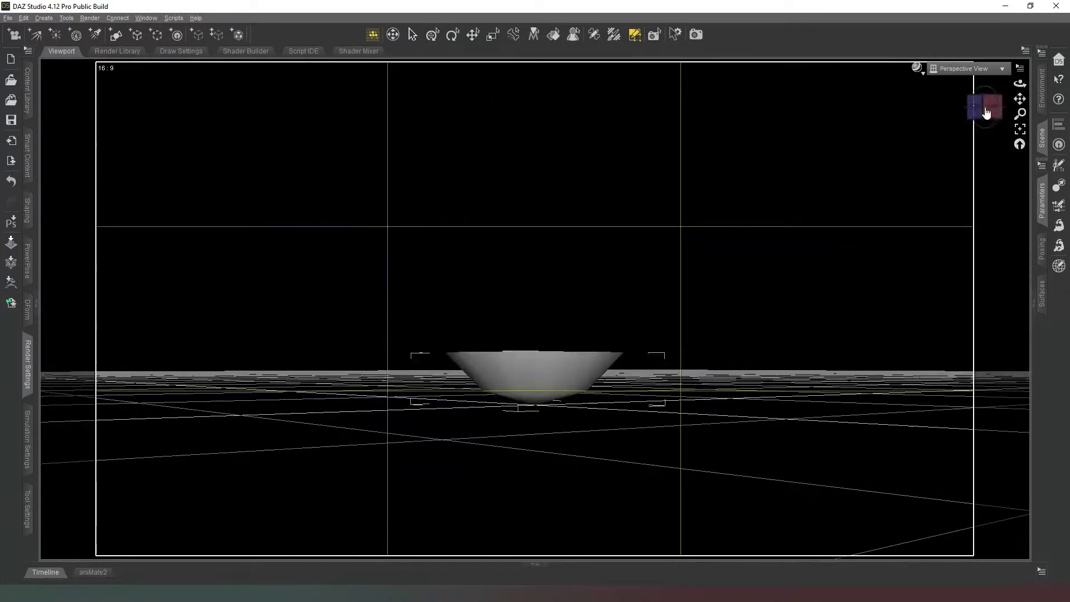
Set the Sphere's Default surface Emission Color to white 1.00/1.00/1.00 with kcd/m^2 luminance units
left_click(1042, 293)
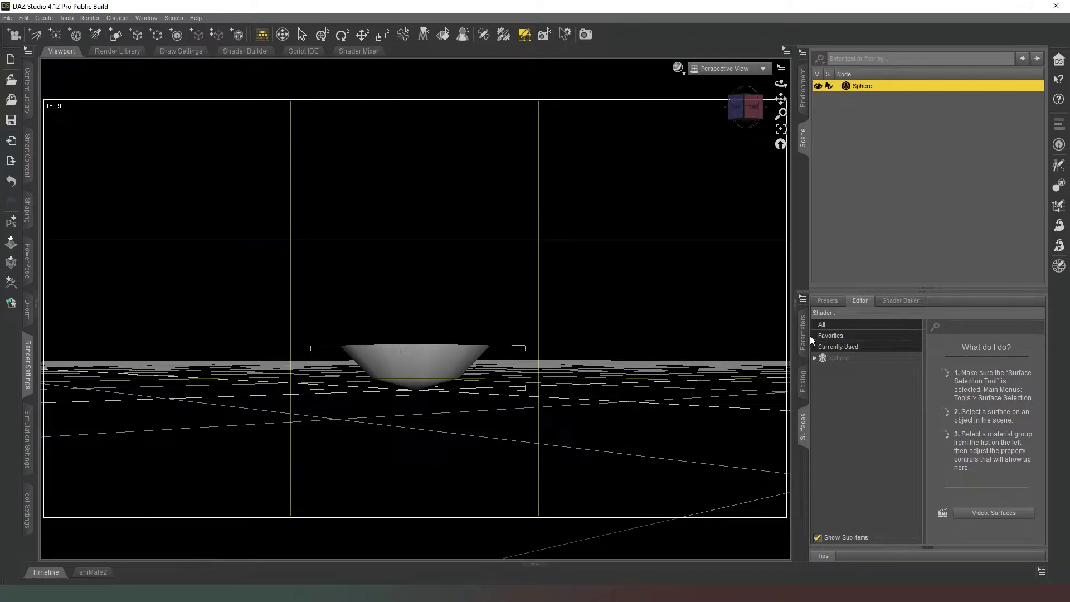
left_click(819, 362)
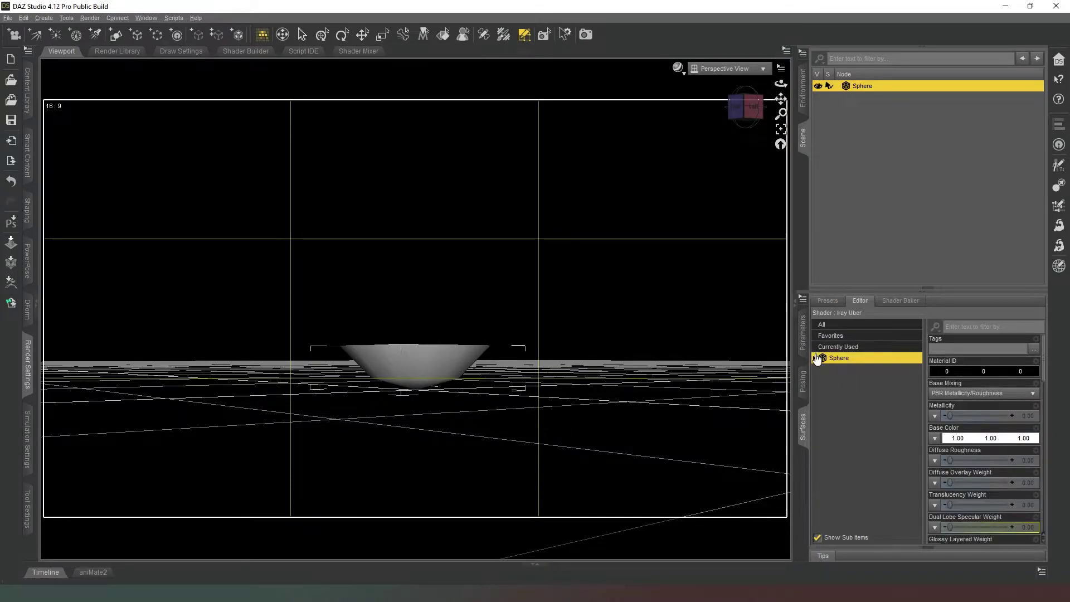
left_click(814, 359)
left_click(820, 369)
left_click(864, 439)
left_click(977, 349)
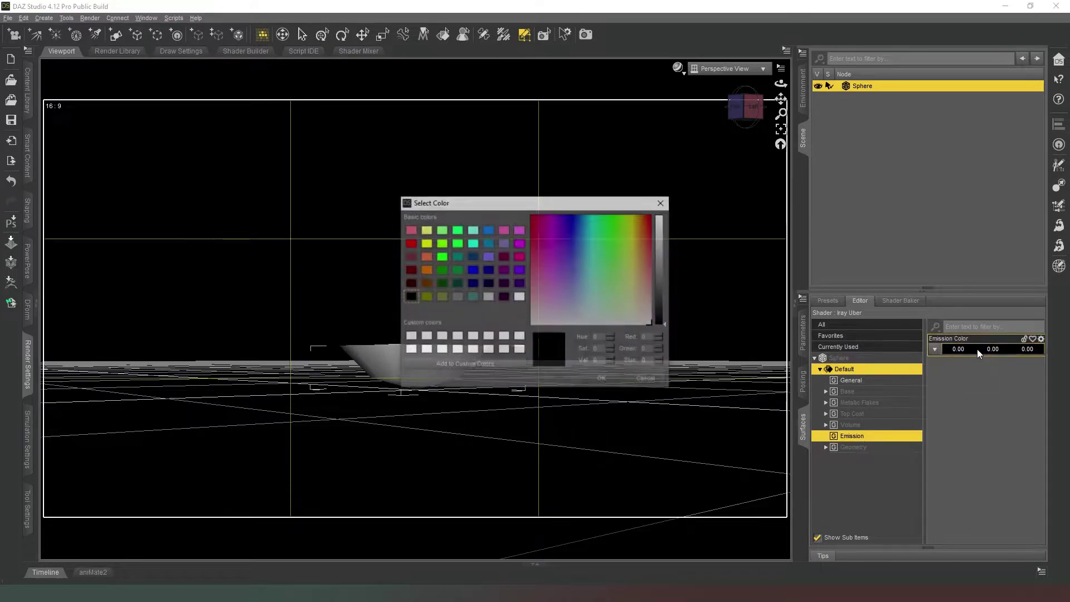
left_click_drag(663, 220, 661, 179)
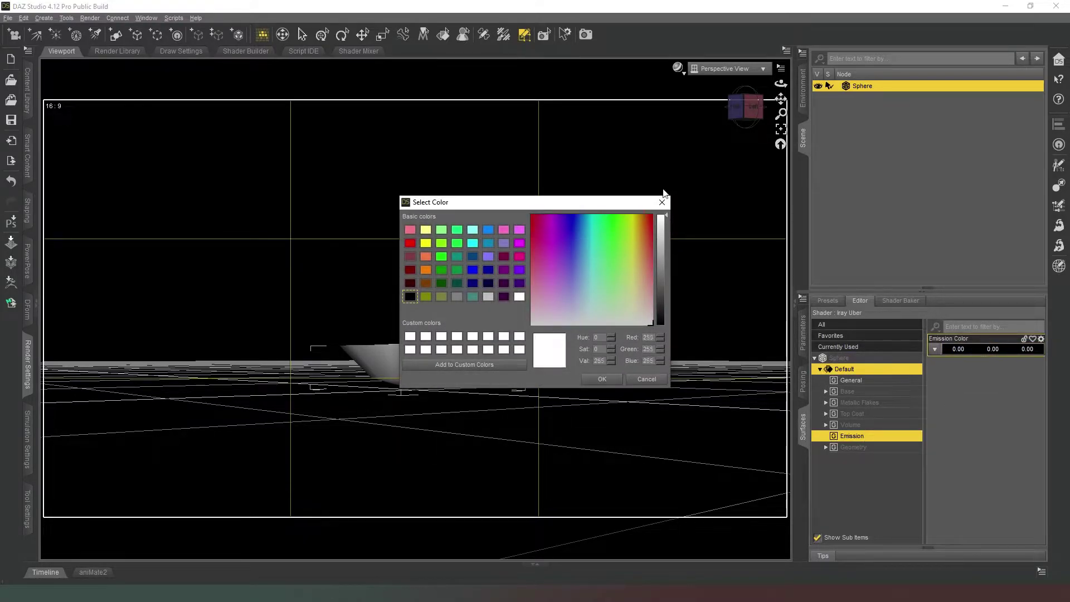
left_click(602, 379)
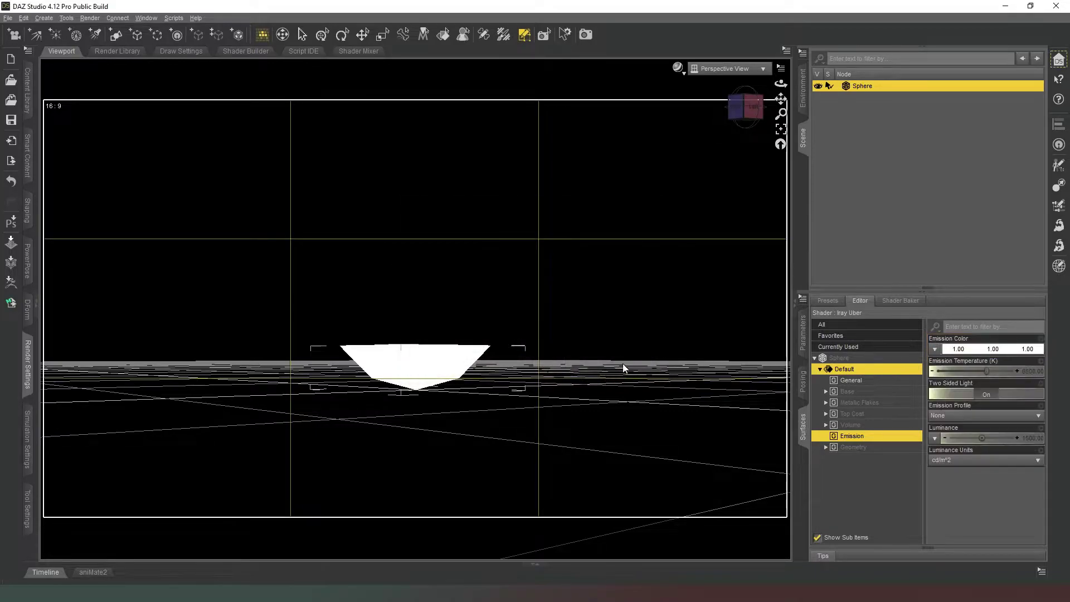
left_click(972, 461)
left_click(959, 487)
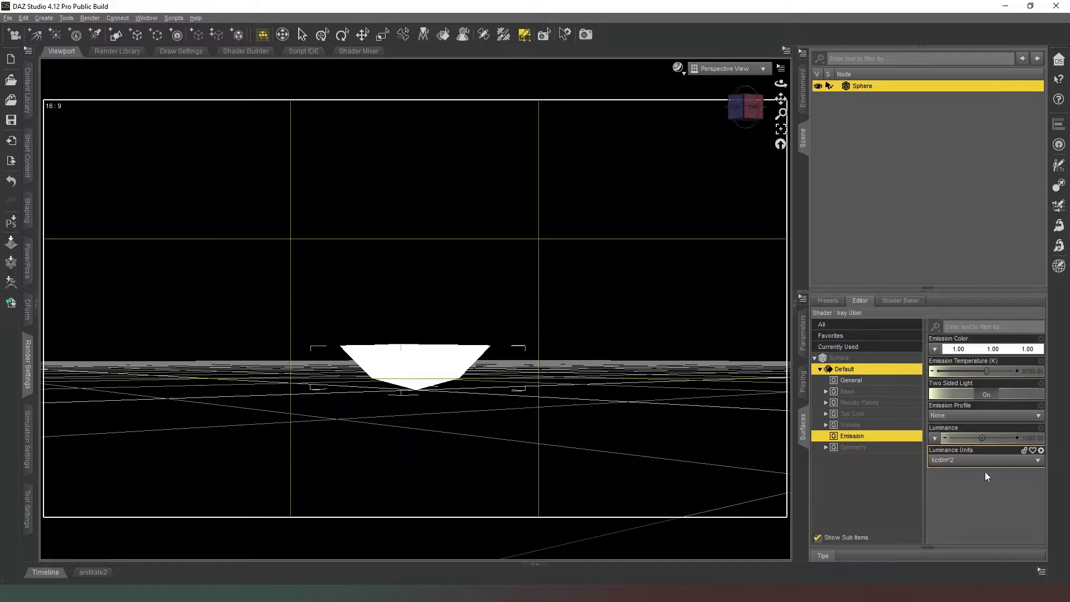
mouse_move(745, 110)
left_mouse_down()
mouse_move(737, 137)
mouse_move(750, 115)
left_mouse_up()
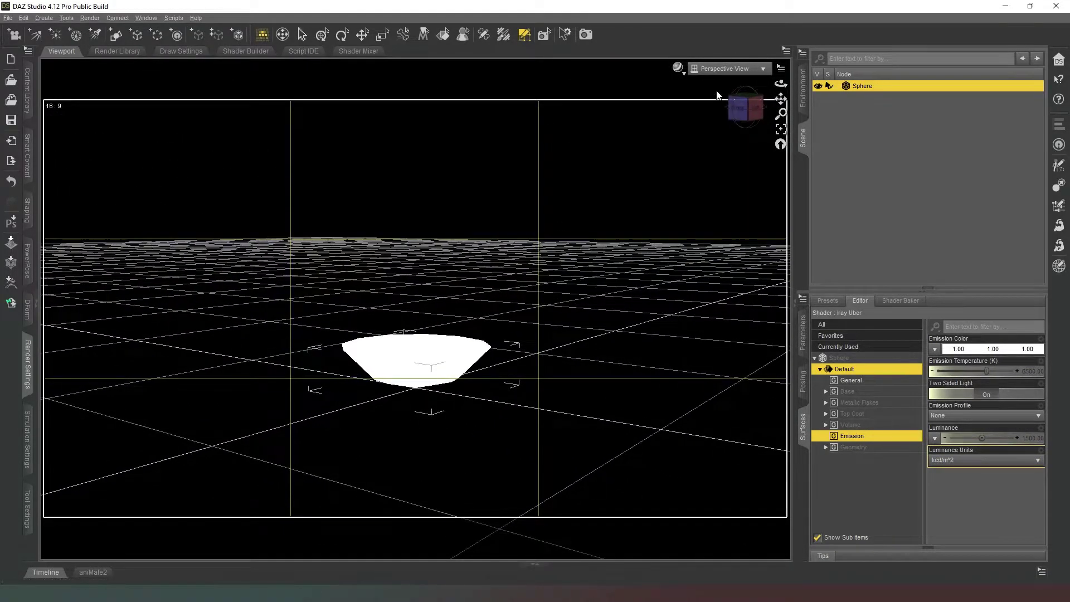
Preview the glowing bowl in NVIDIA Iray, then return to Texture Shaded facing the dish front-on
left_click(679, 68)
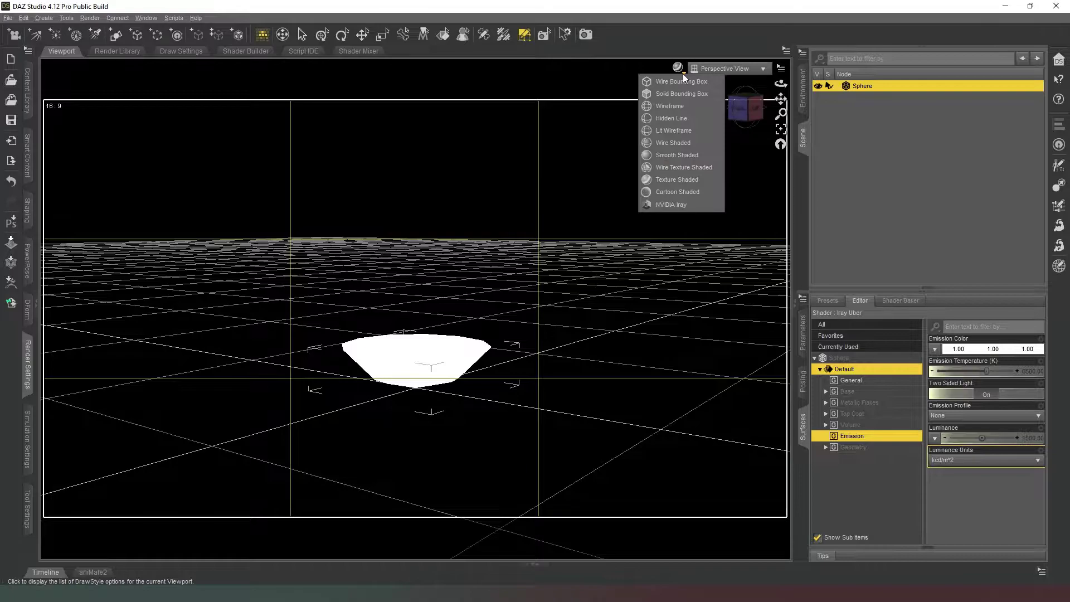
left_click(672, 205)
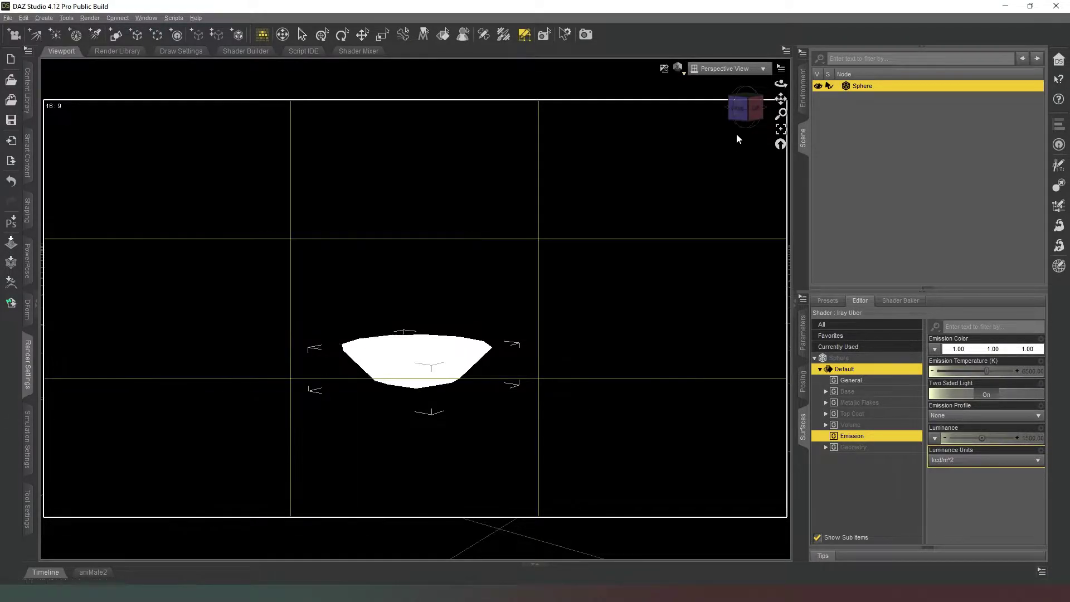
left_click(745, 100)
mouse_move(745, 103)
left_mouse_down()
mouse_move(741, 126)
mouse_move(734, 117)
left_mouse_up()
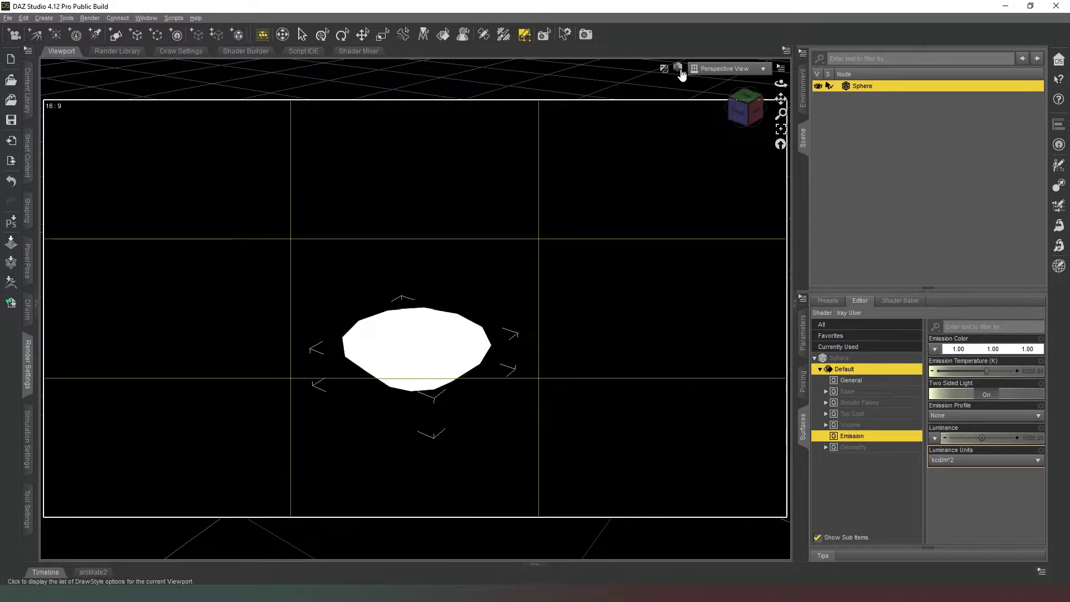
left_click(682, 73)
left_click(675, 175)
left_click(744, 106)
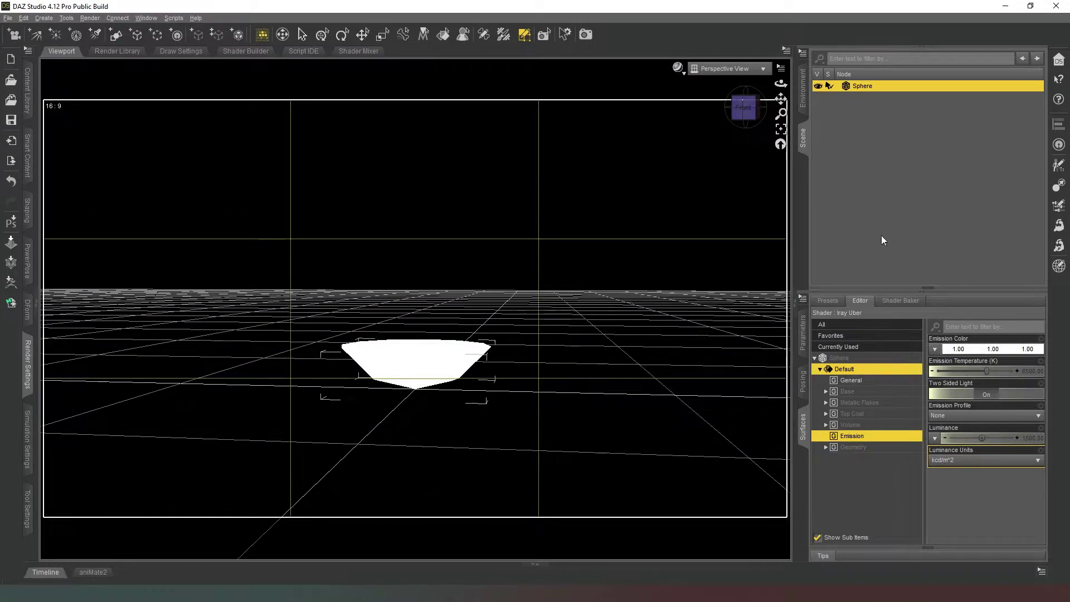
Turn Two Sided Light off for the dish's emission and re-enable the NVIDIA Iray preview
left_click(986, 394)
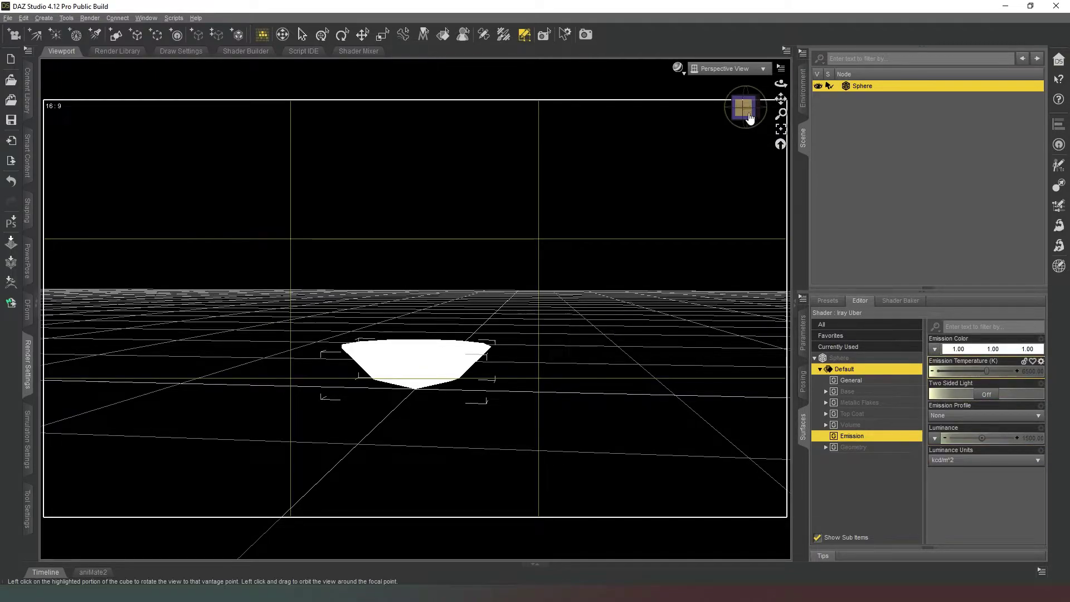
left_click(750, 117)
left_click(677, 68)
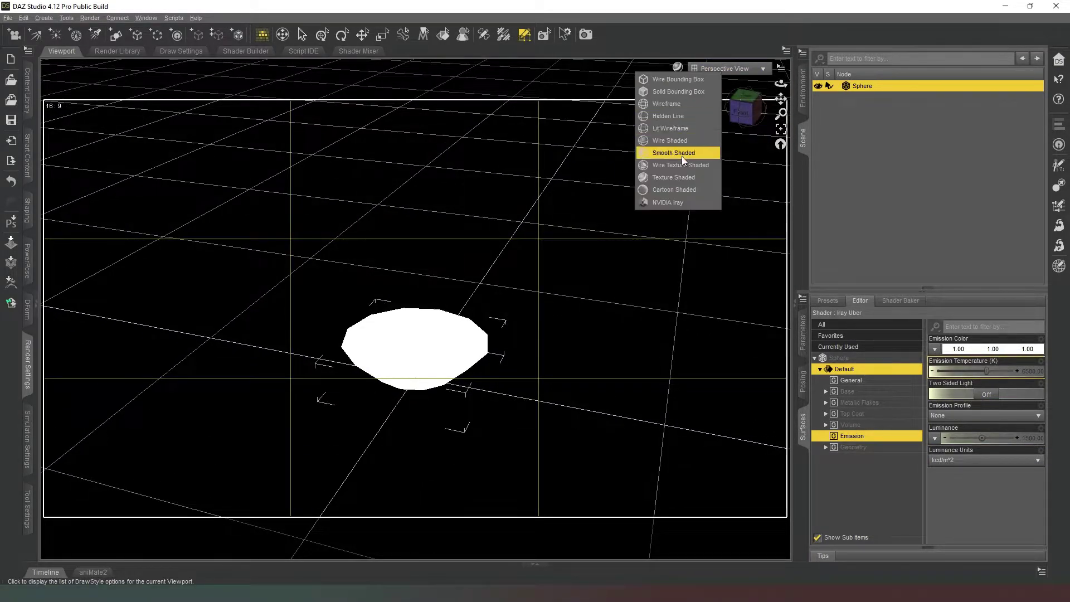
left_click(681, 201)
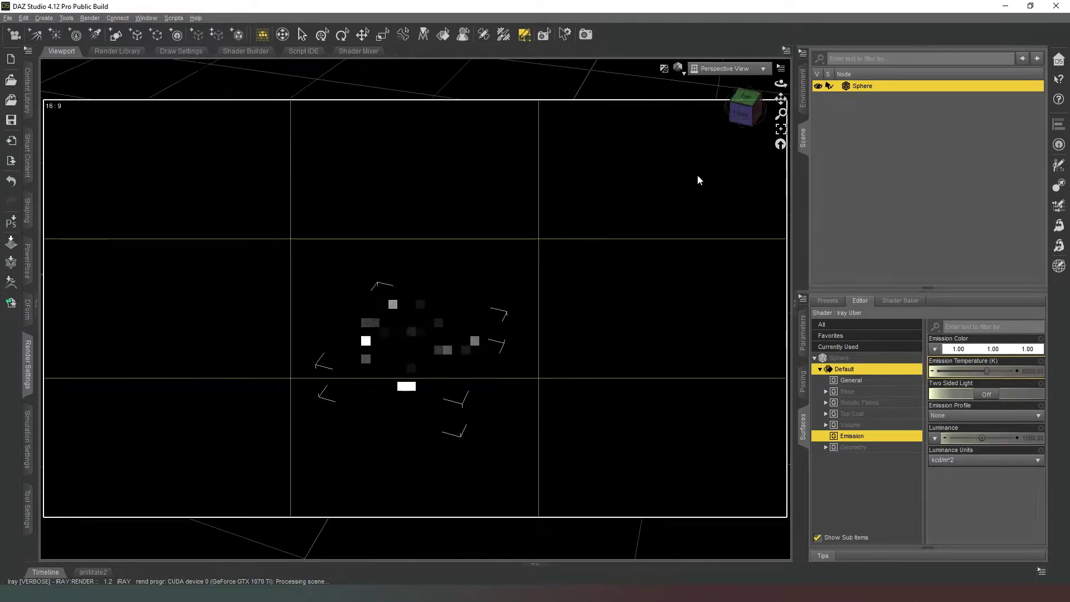
left_click_drag(746, 110, 745, 142)
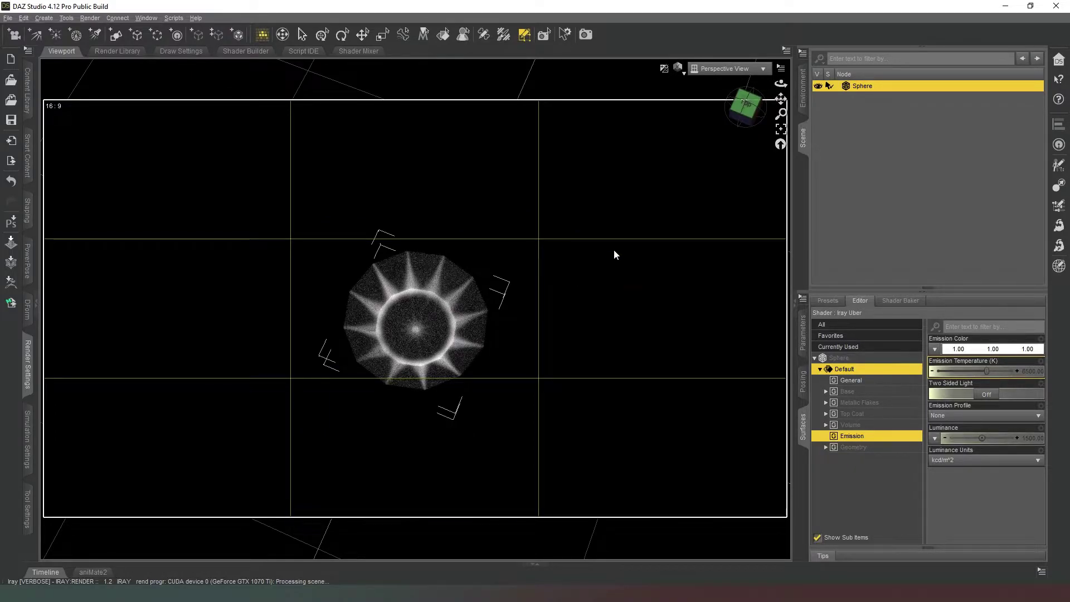
Flip the normals of the bowl's polygons and orbit below and above to check the glow
left_click(747, 118)
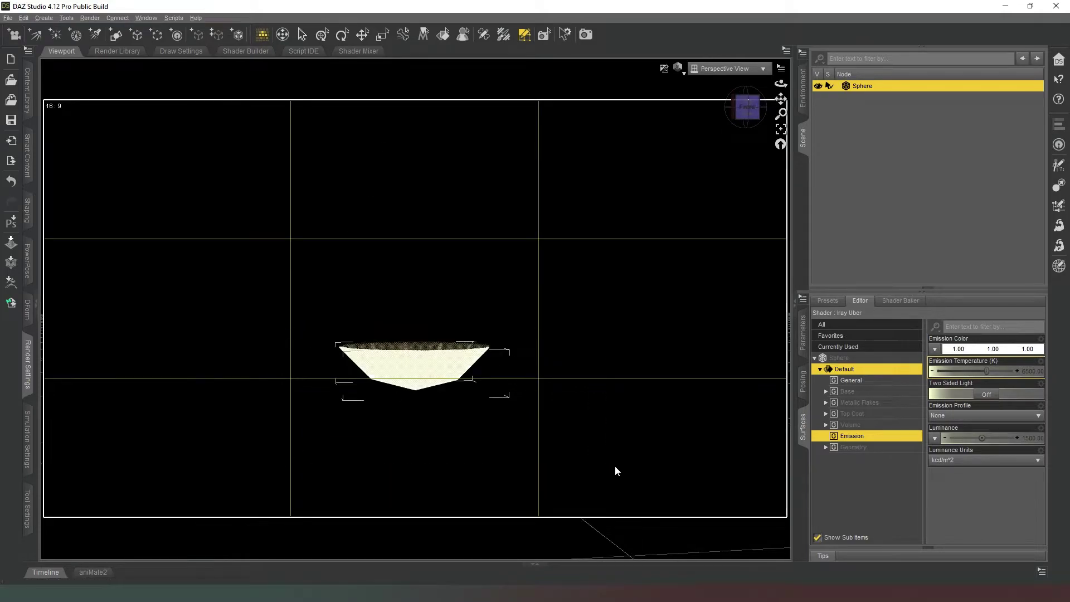
left_click_drag(748, 111, 744, 138)
right_click(416, 349)
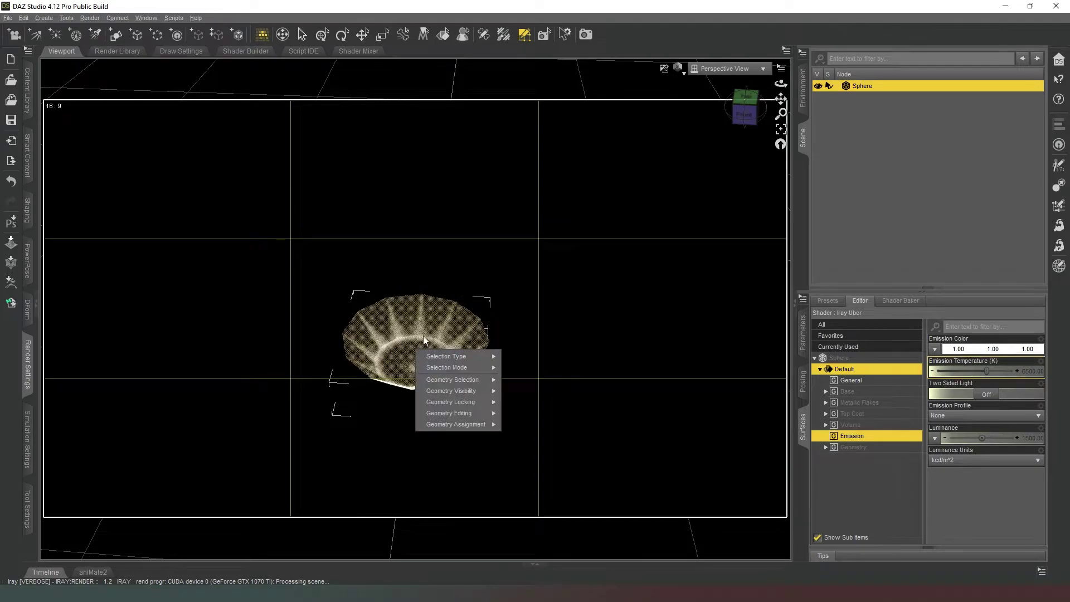
mouse_move(473, 416)
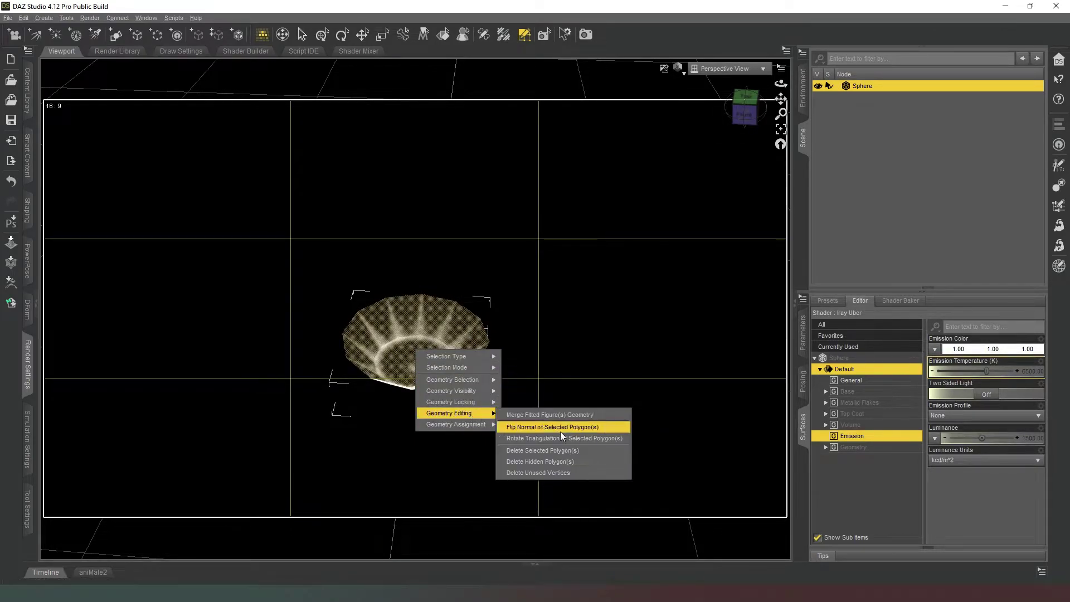
left_click(577, 429)
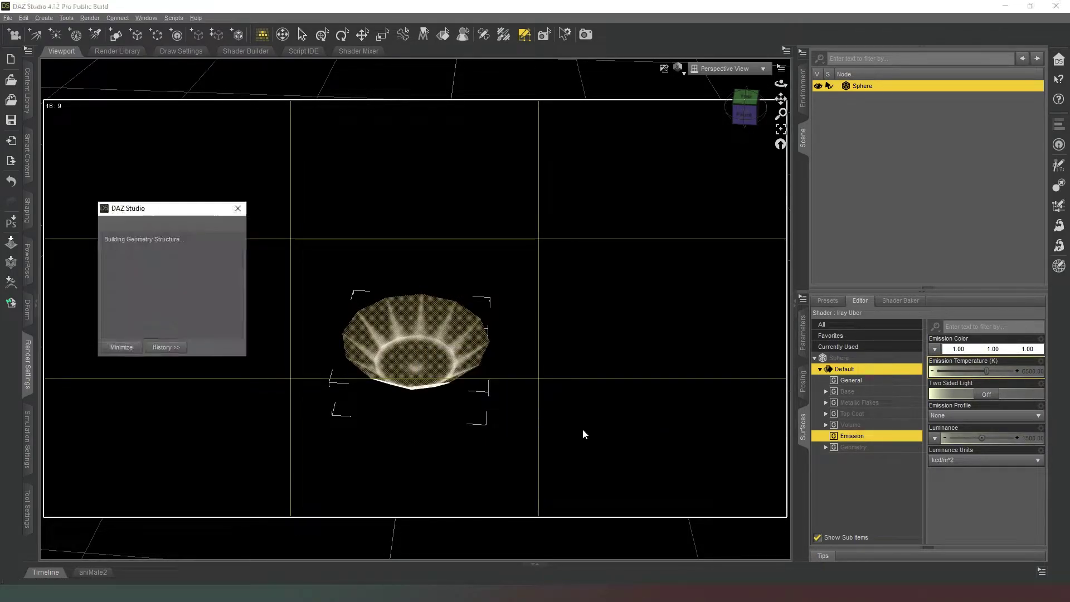
middle_click_drag(396, 474, 402, 416)
left_click_drag(739, 117, 713, 181)
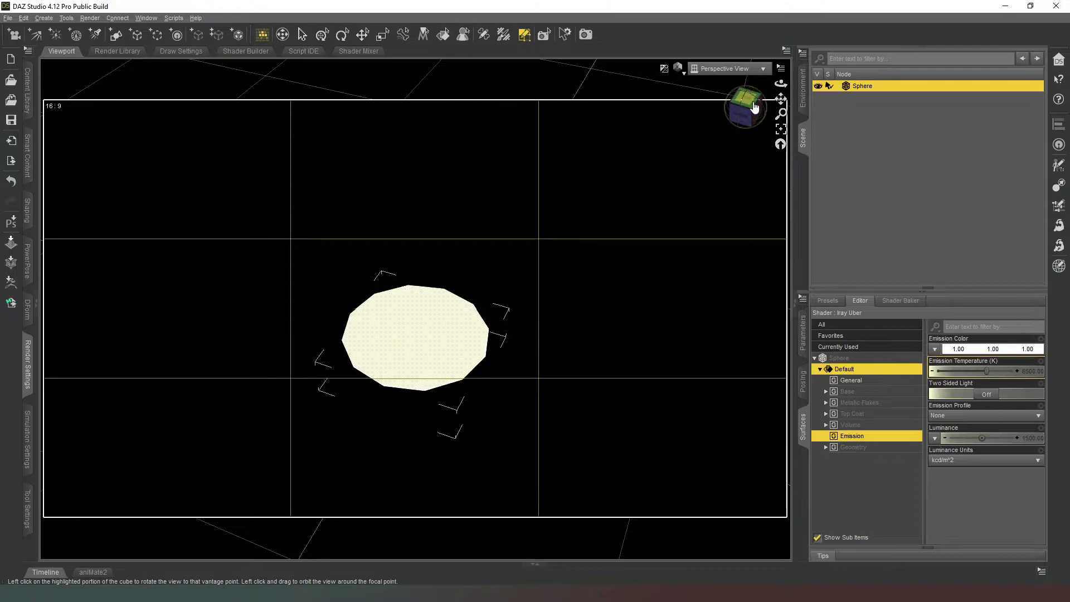
Switch the viewport to Texture Shaded, view from the top, and rename the Sphere to 'Light Dish'
left_click(677, 67)
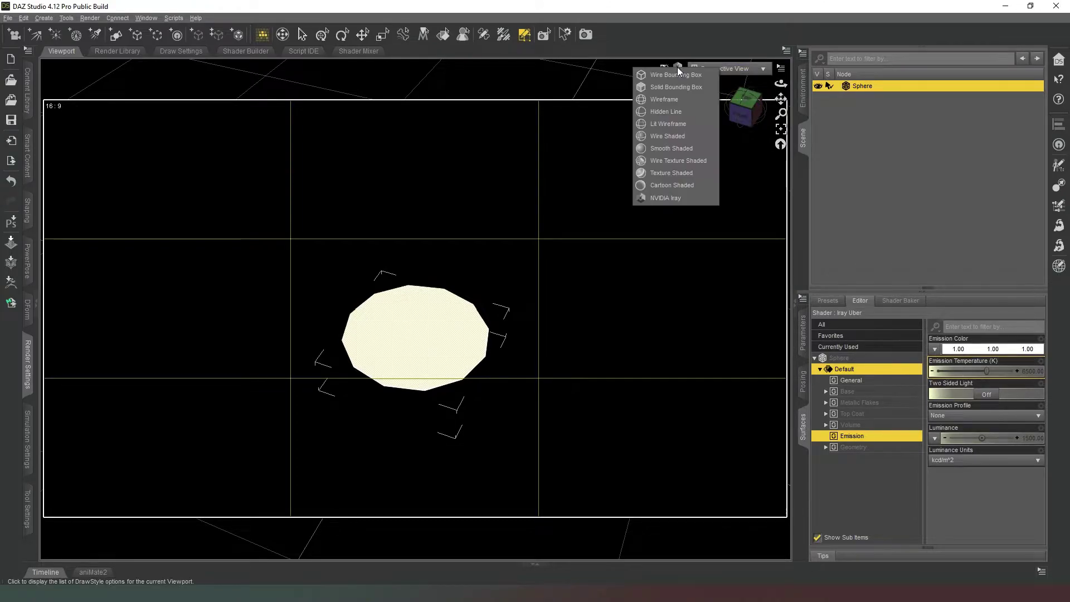
left_click(674, 176)
left_click(745, 99)
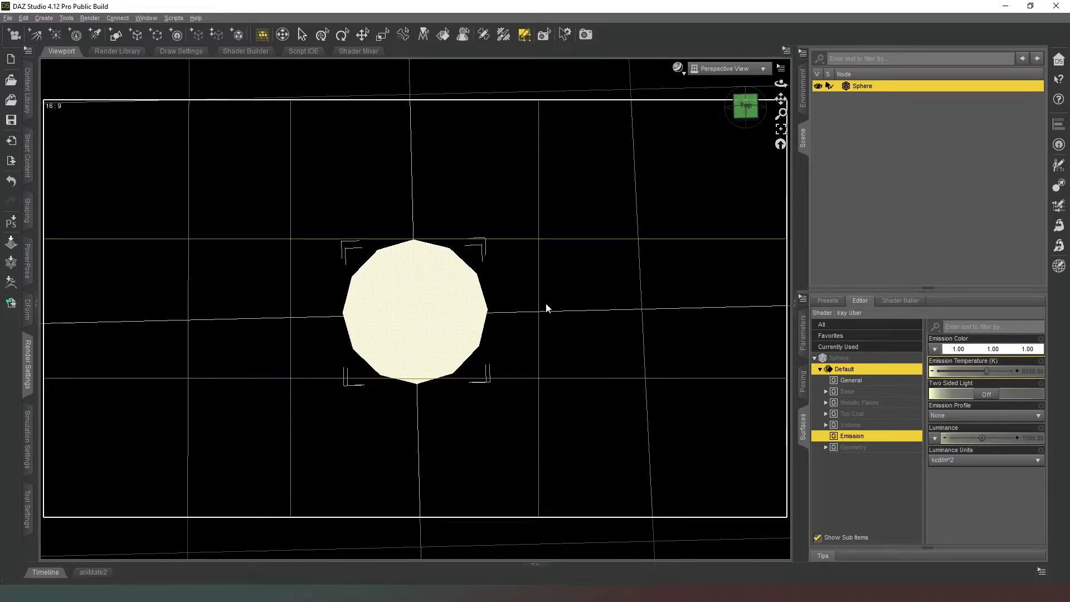
left_click_drag(748, 115, 746, 116)
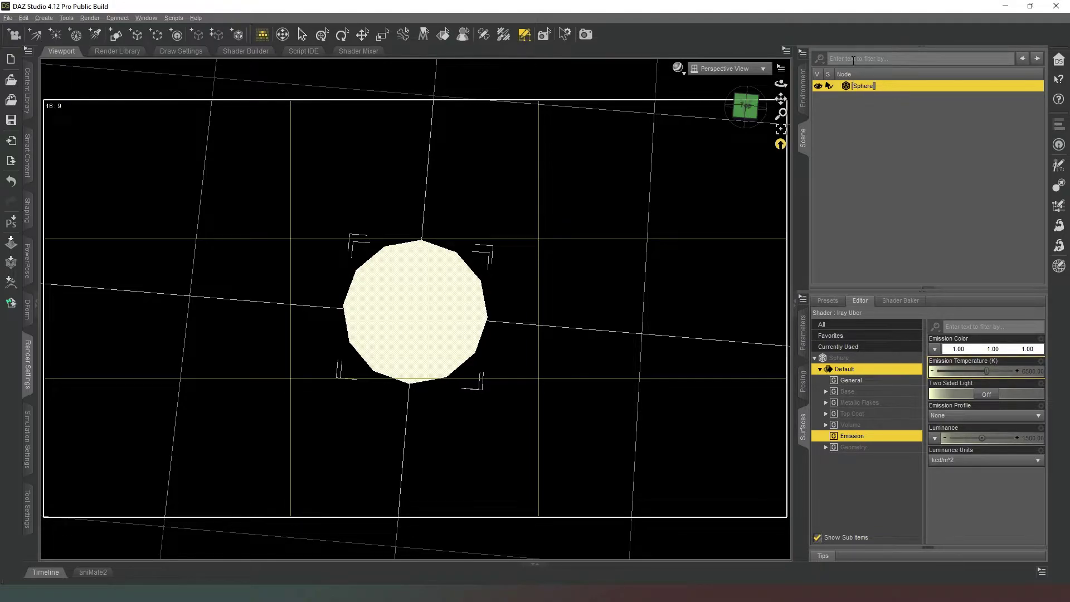
type("Light Dish")
Create another sphere primitive with a changed diameter and select it in the Scene pane
left_click(116, 44)
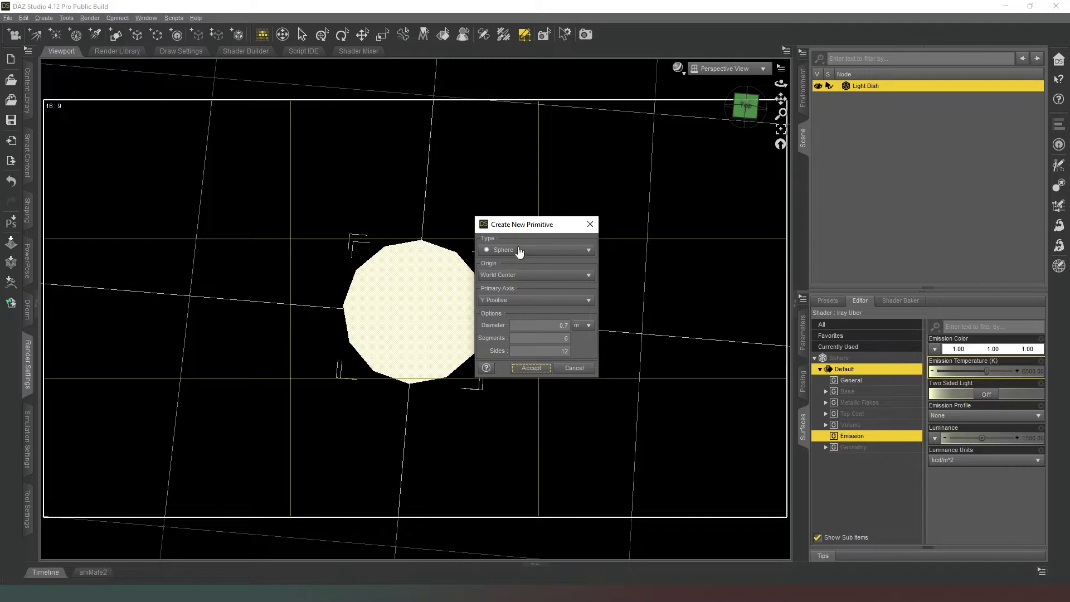
double_click(573, 328)
key("BackSpace")
key("Return")
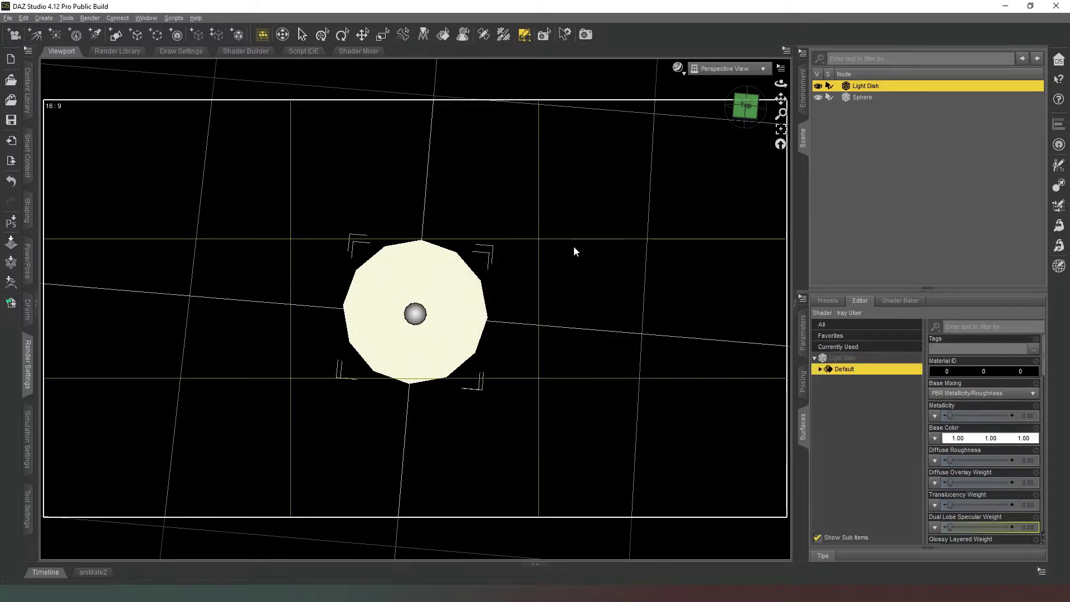
left_click(868, 97)
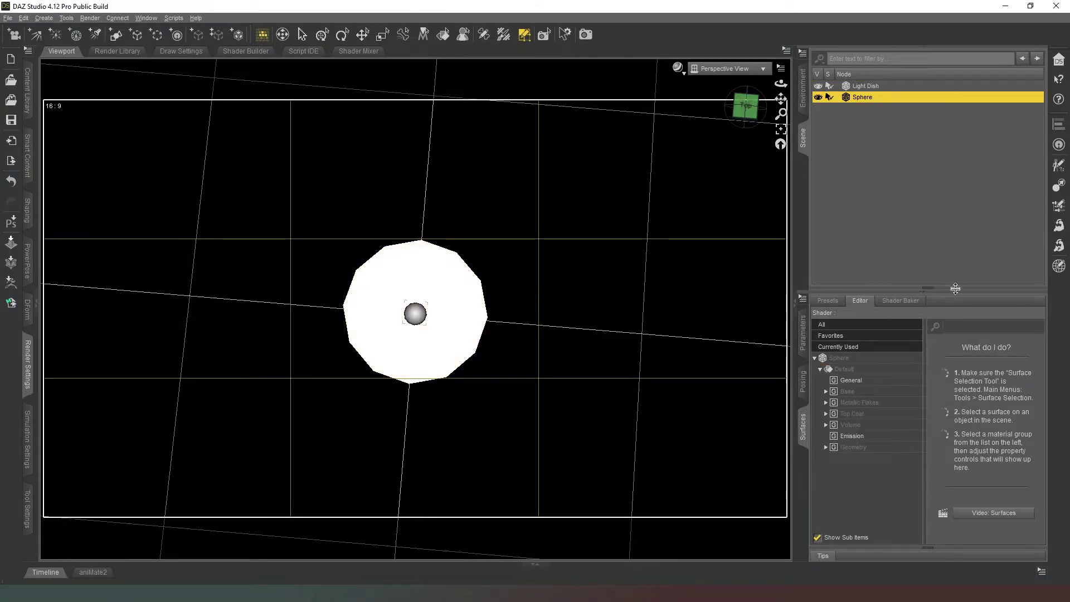
left_click(748, 107)
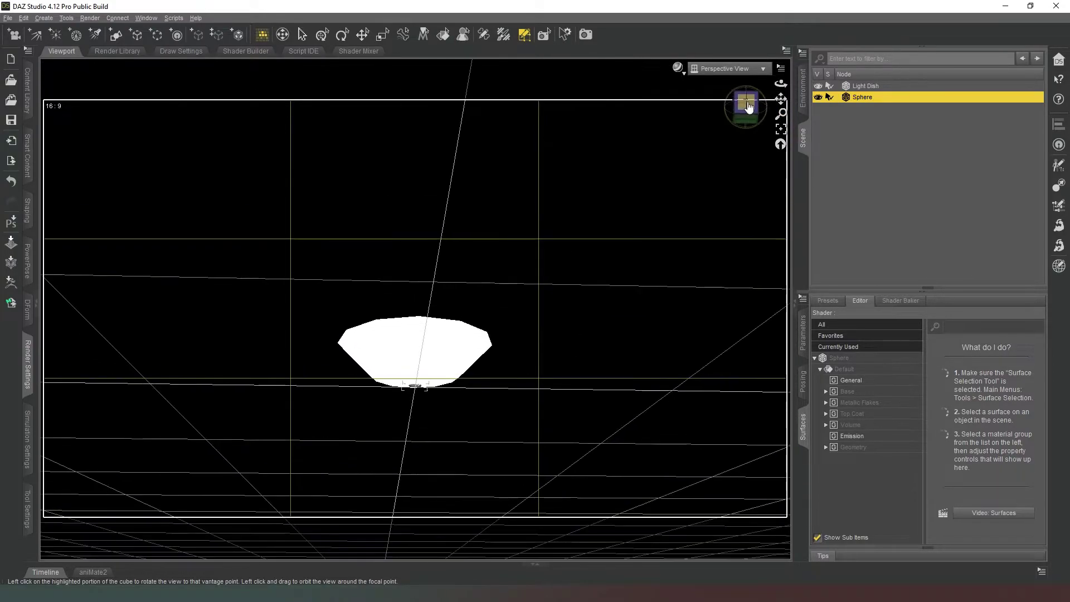
Raise the new sphere to Y Translate 96.91 above the dish
left_click(802, 333)
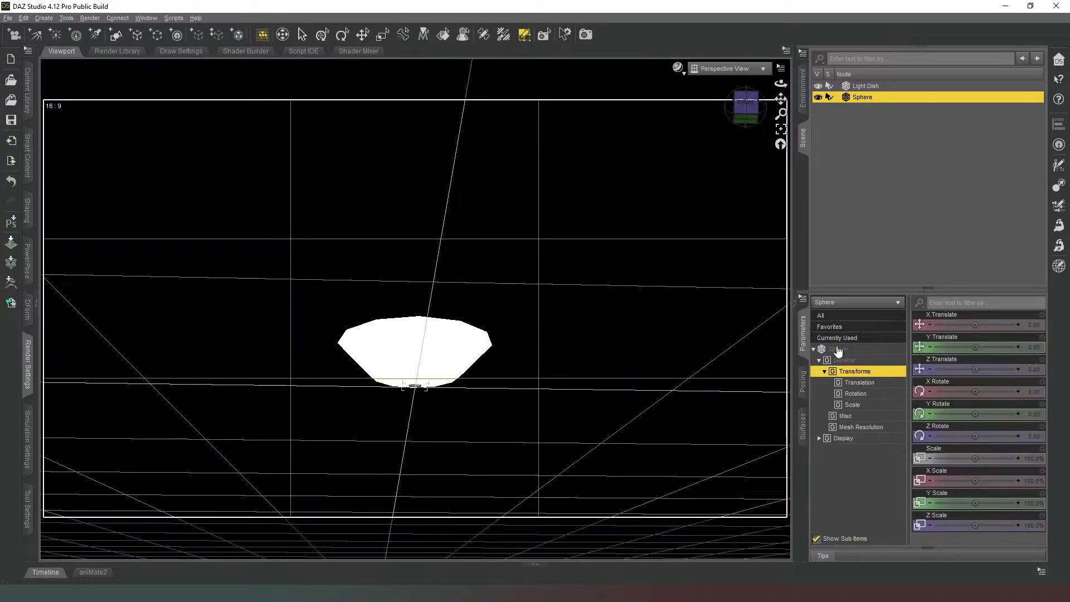
left_click_drag(970, 346, 978, 348)
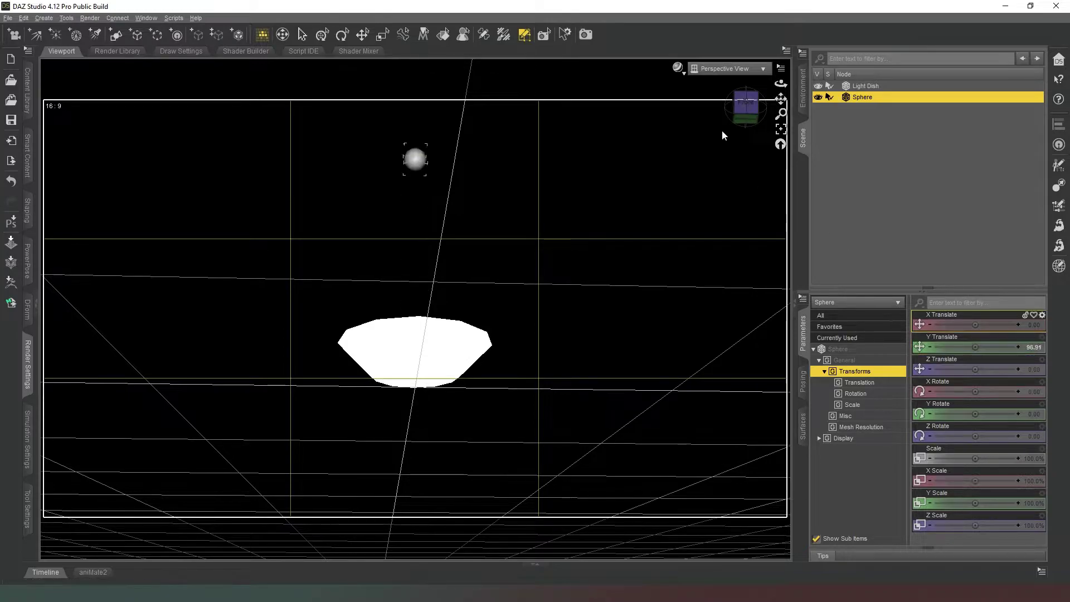
left_click(746, 103)
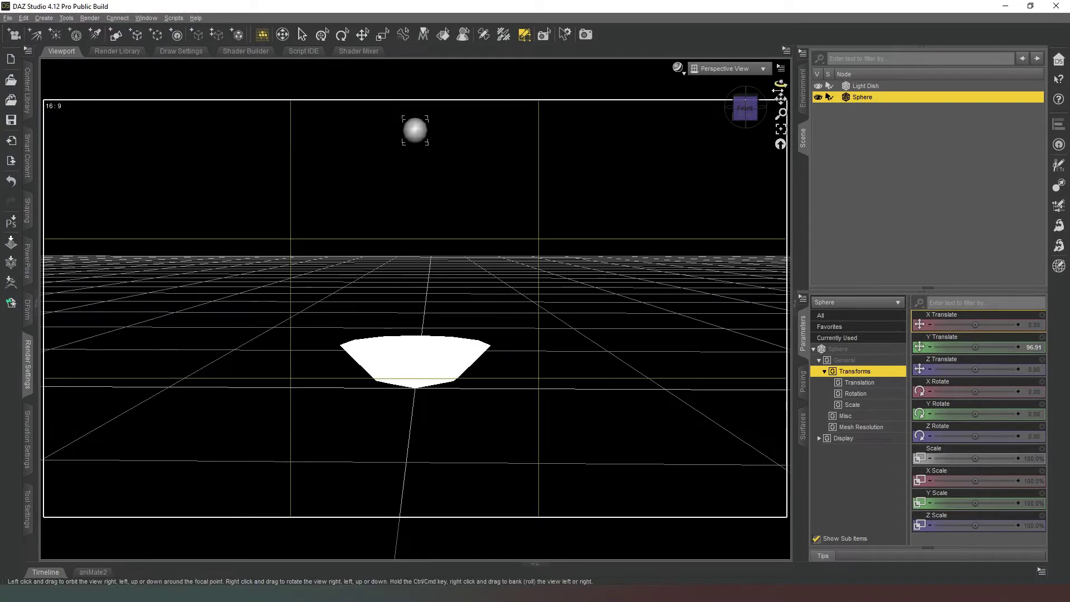
left_click_drag(780, 97, 778, 220)
Marquee-select the sphere's lower faces and delete them, leaving a dome
left_click_drag(596, 330, 360, 238)
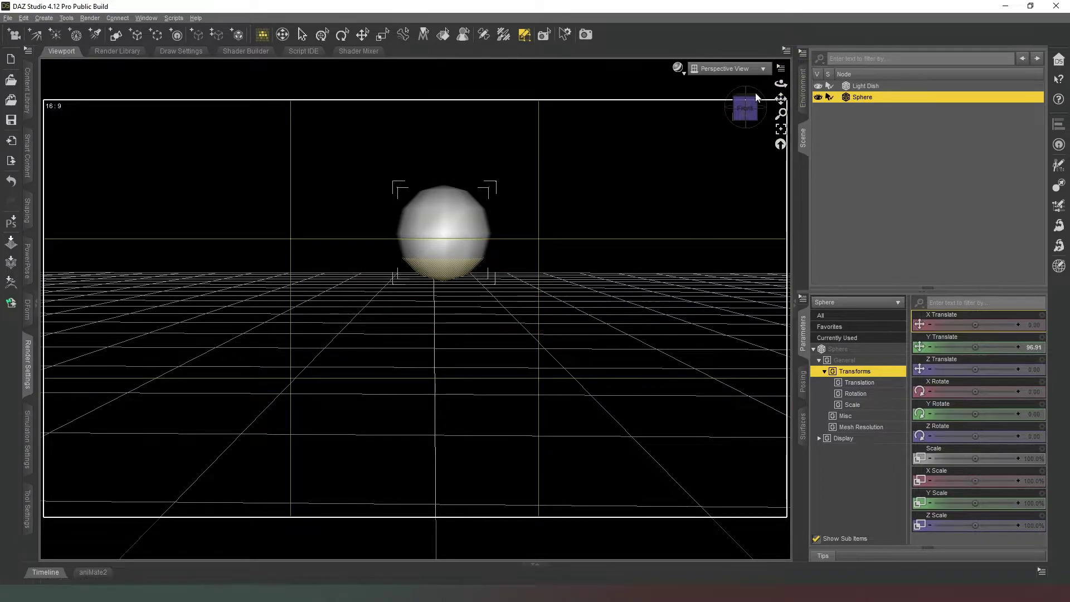
left_click(746, 107)
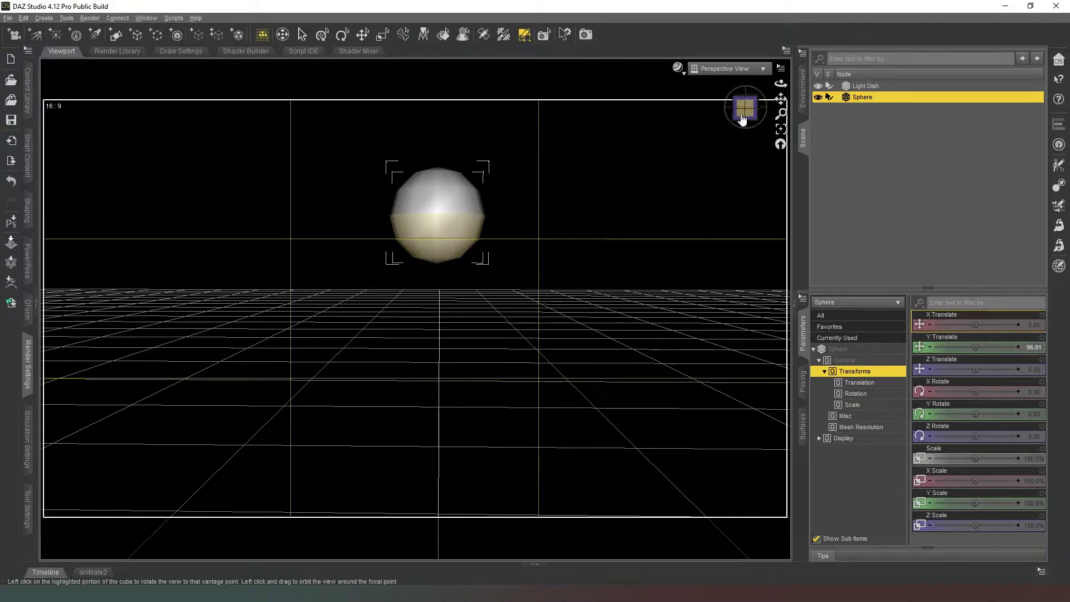
mouse_move(742, 119)
left_mouse_down()
mouse_move(707, 132)
mouse_move(776, 132)
mouse_move(750, 132)
left_mouse_up()
right_click(587, 297)
mouse_move(617, 363)
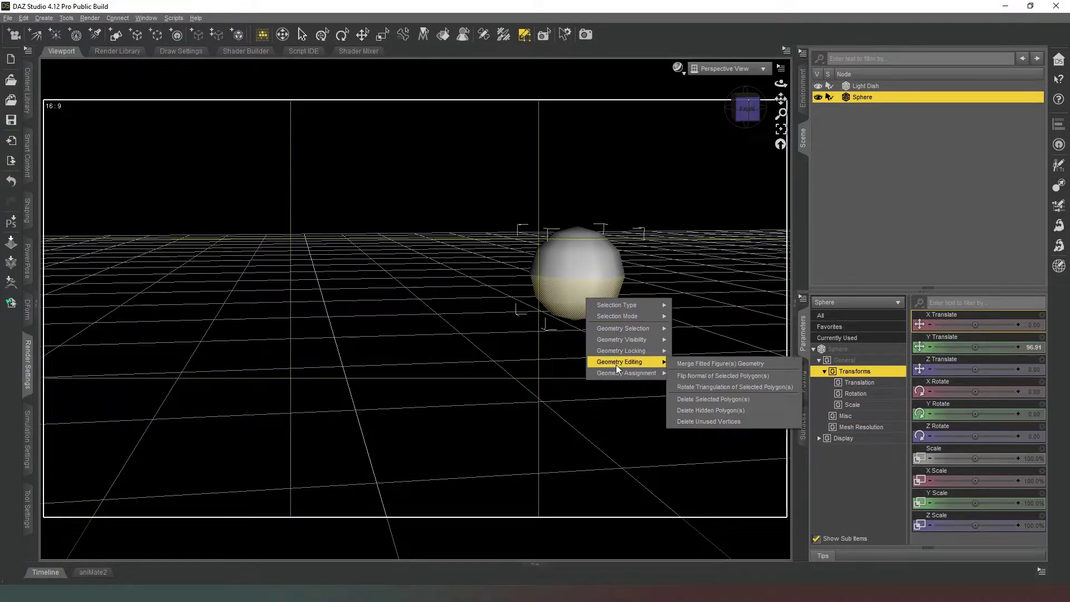
left_click(708, 399)
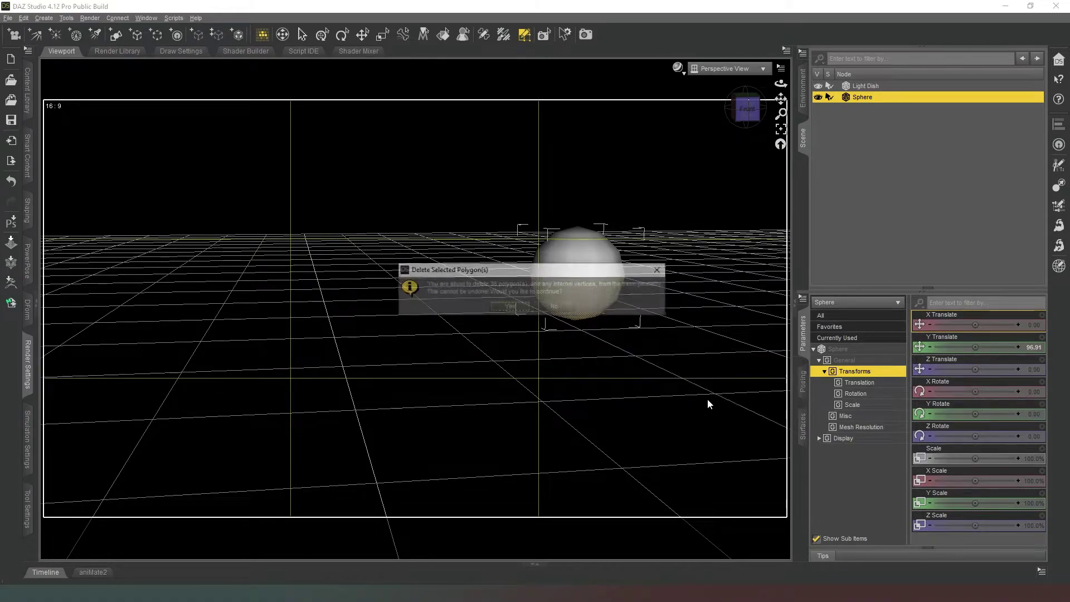
left_click(520, 310)
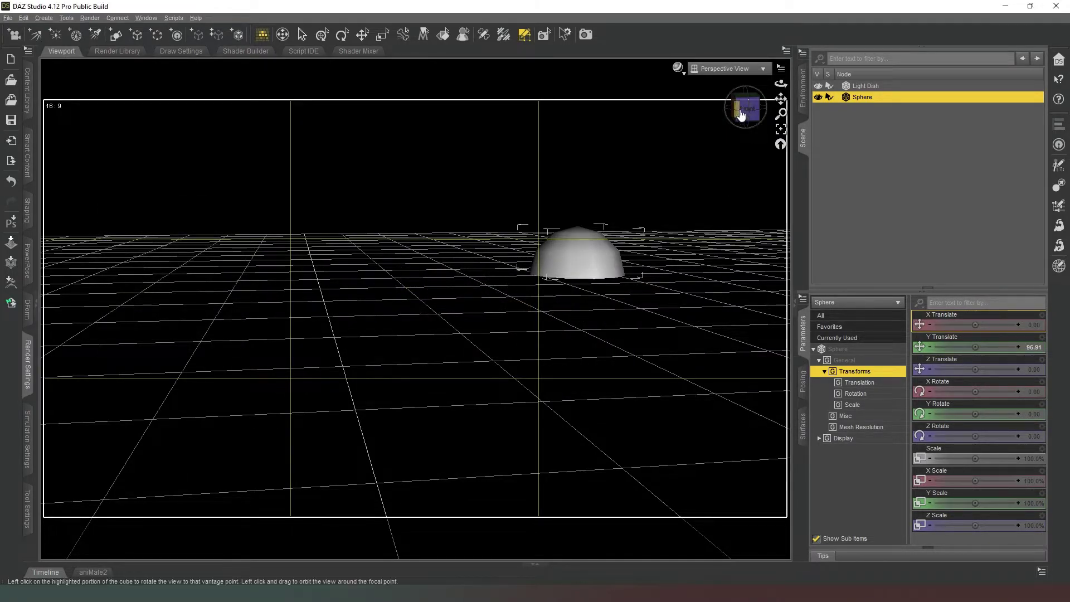
Squash the dome to Y Scale 57.2% and enlarge it to about 119% overall
left_click_drag(743, 110, 736, 106)
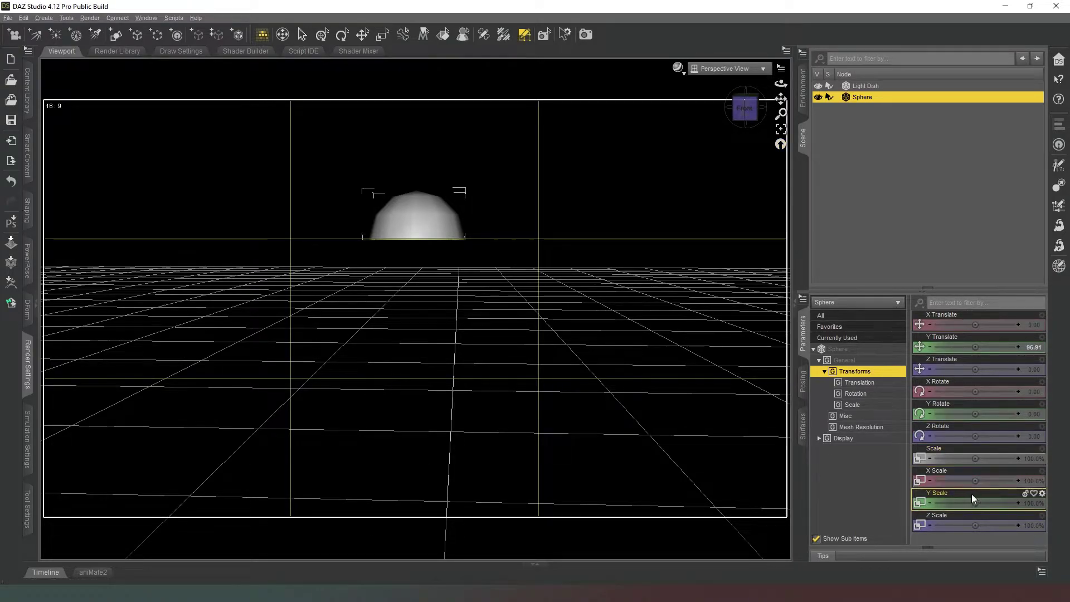
left_click_drag(975, 504, 928, 504)
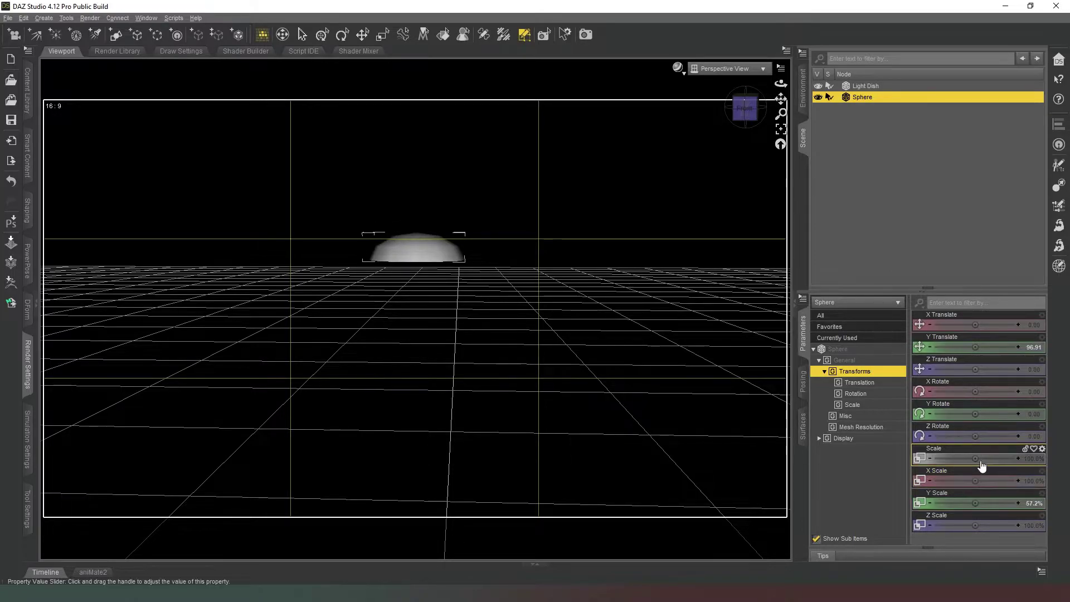
left_click_drag(982, 459, 992, 459)
left_click_drag(781, 114, 754, 96)
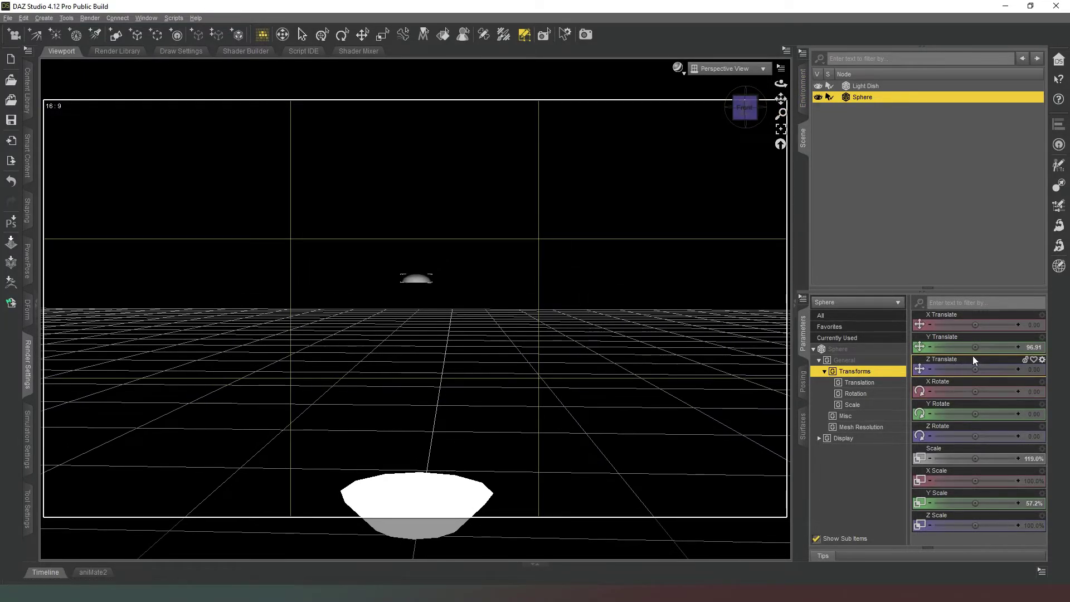
Lower the dome to Y Translate 7.18 and parent the Sphere under Light Dish
left_click_drag(974, 347, 955, 348)
mouse_move(747, 108)
left_mouse_down()
mouse_move(747, 94)
mouse_move(736, 138)
mouse_move(740, 110)
left_mouse_up()
middle_click_drag(731, 87, 750, 84)
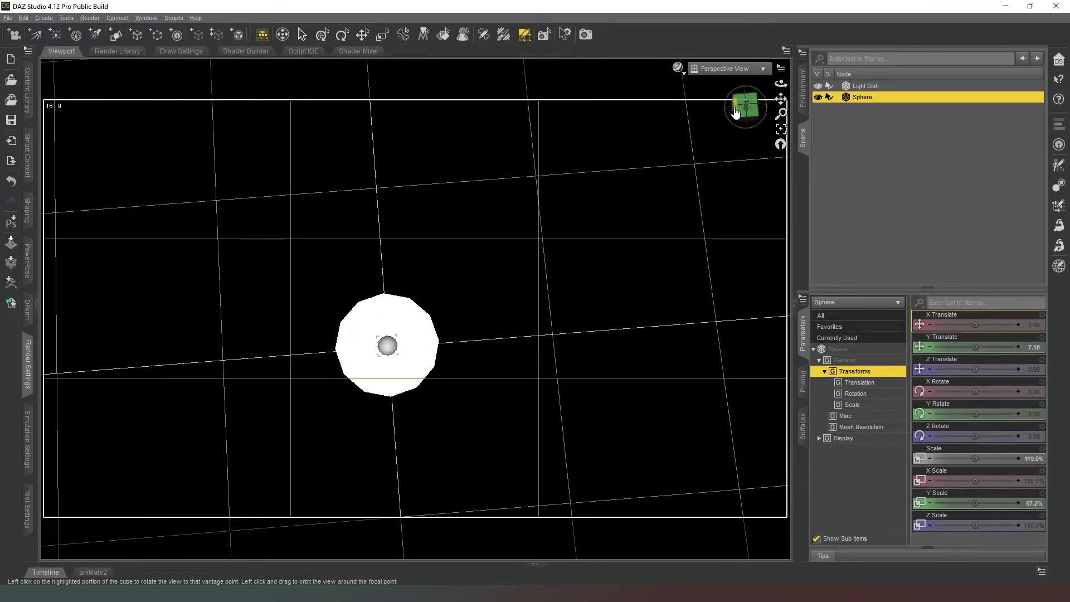
left_click_drag(871, 98, 888, 88)
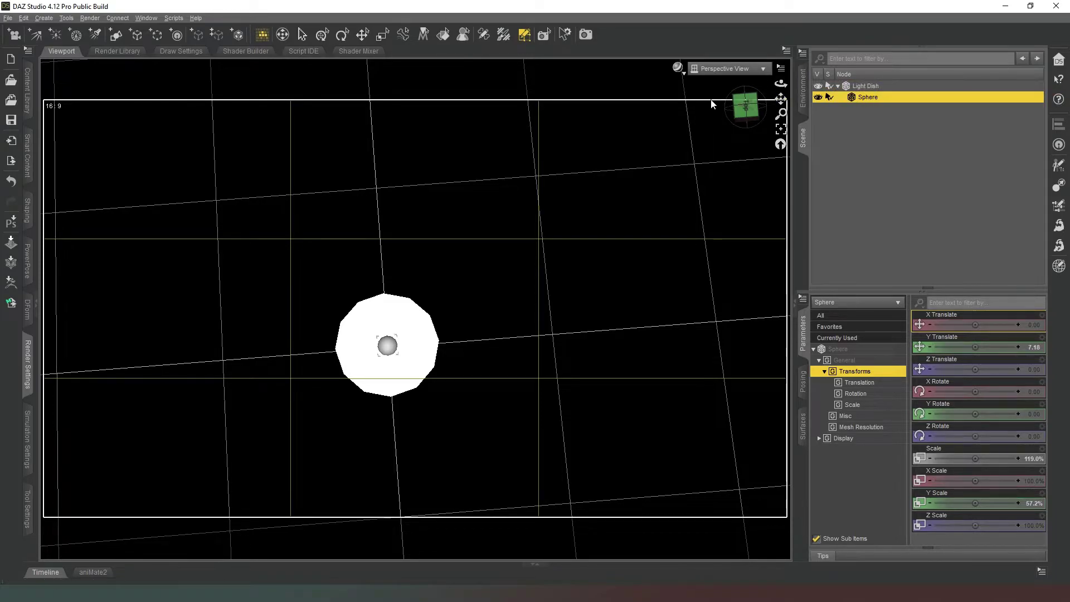
Reset the view and set the Light Dish's X rotation to -90
left_click(838, 86)
left_click_drag(745, 107, 743, 124)
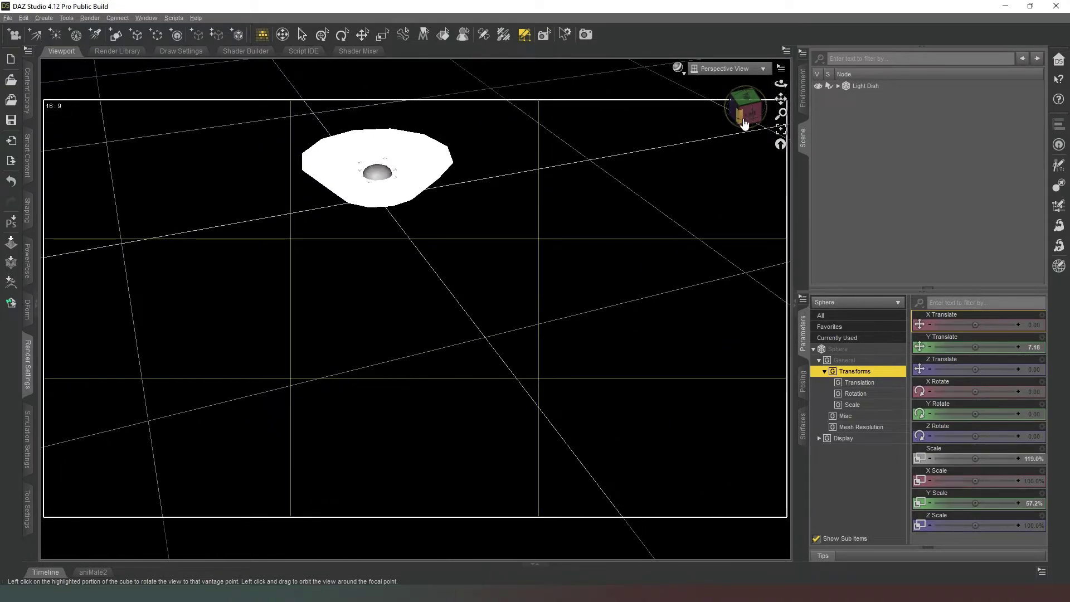
left_click(781, 146)
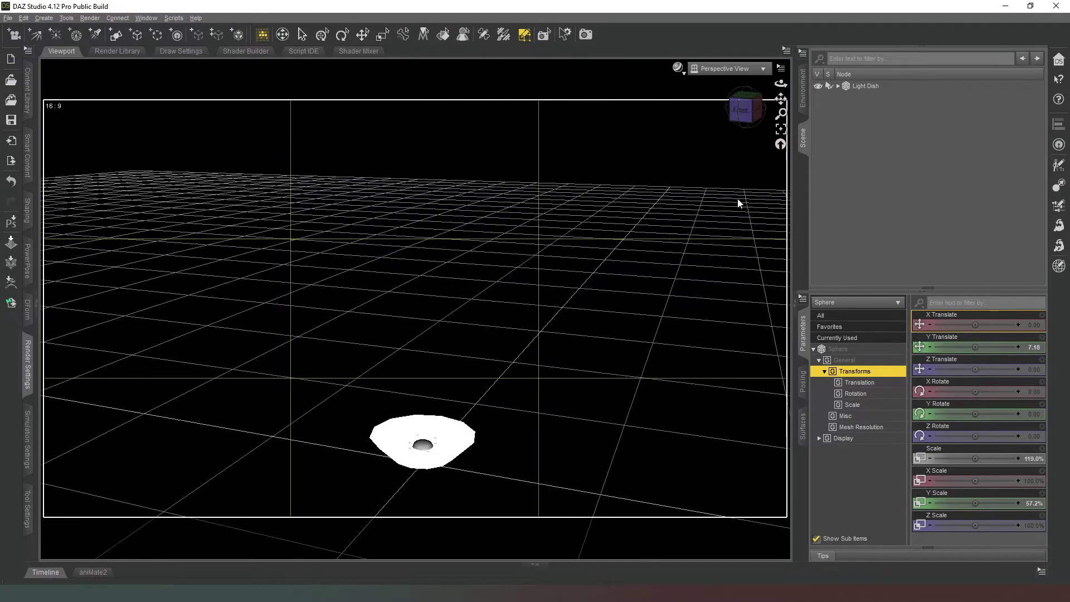
left_click(867, 86)
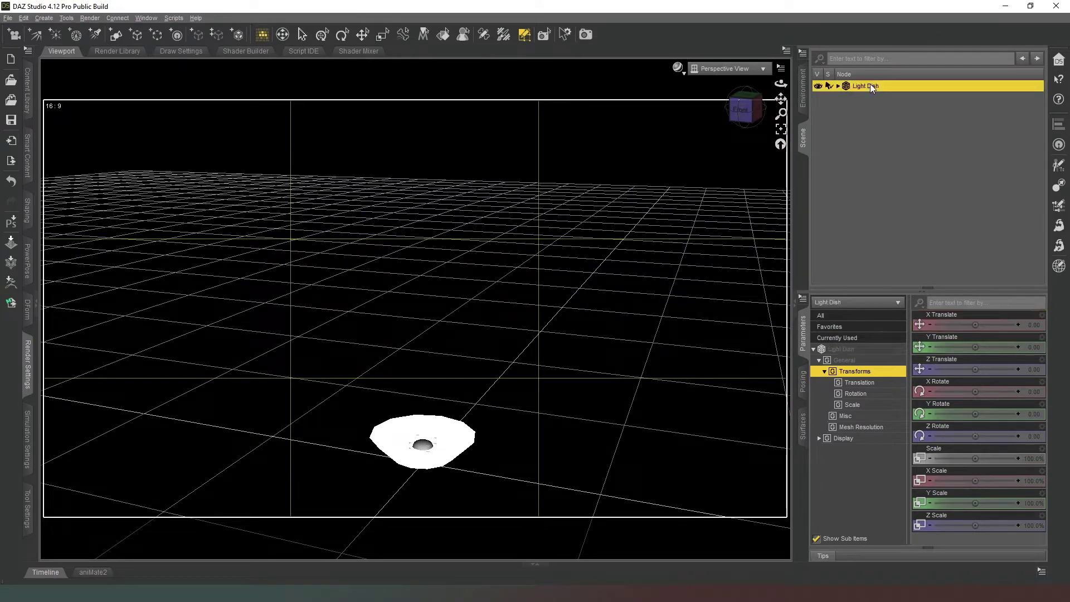
left_click(1020, 393)
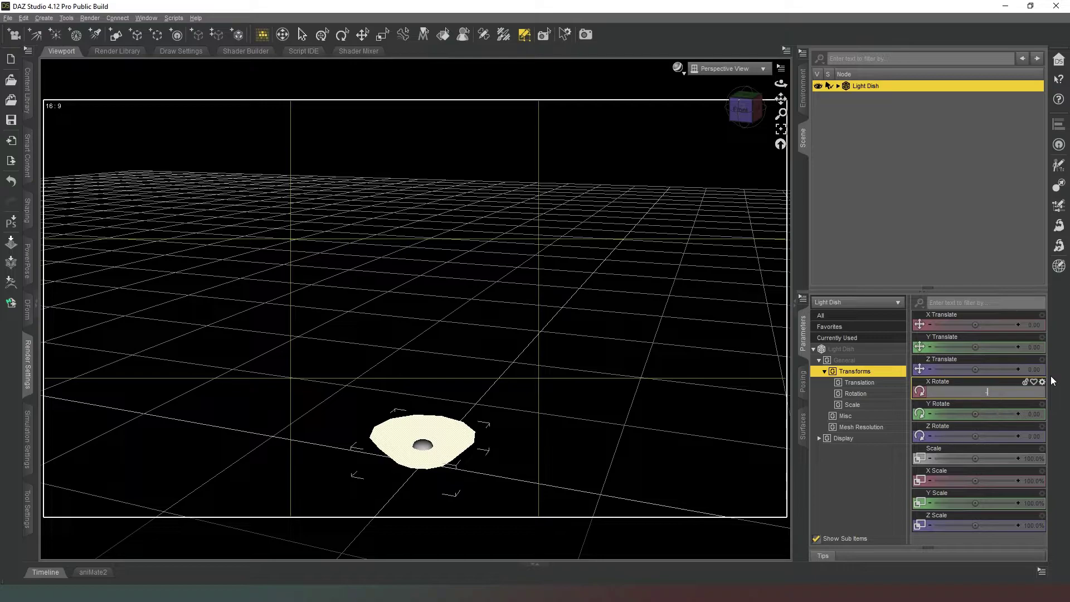
key("Return")
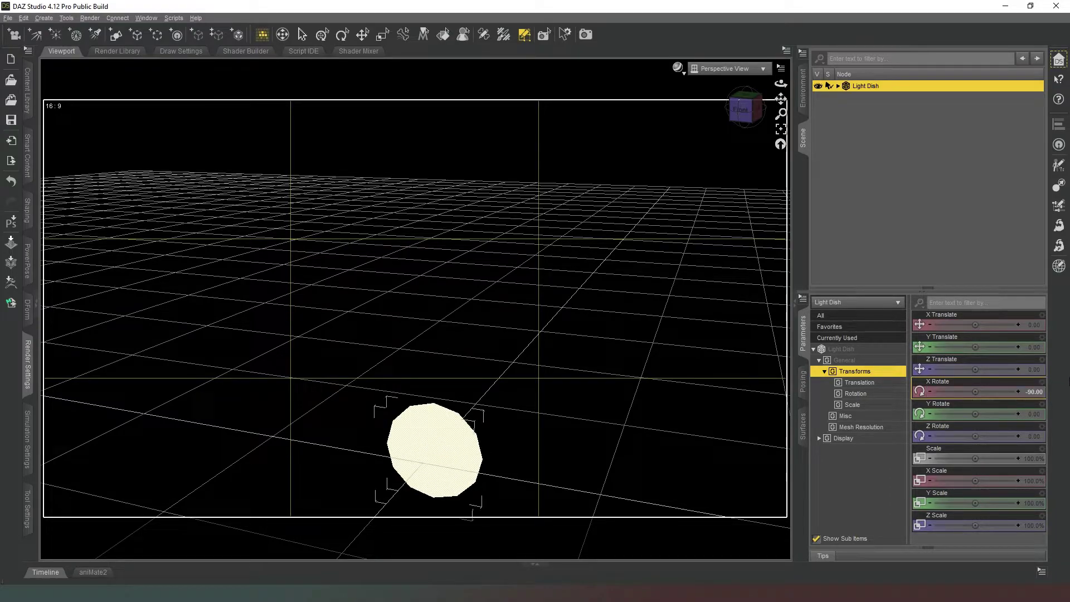
Move the Light Dish 18.23 along Z with the translate gizmo
left_click(750, 97)
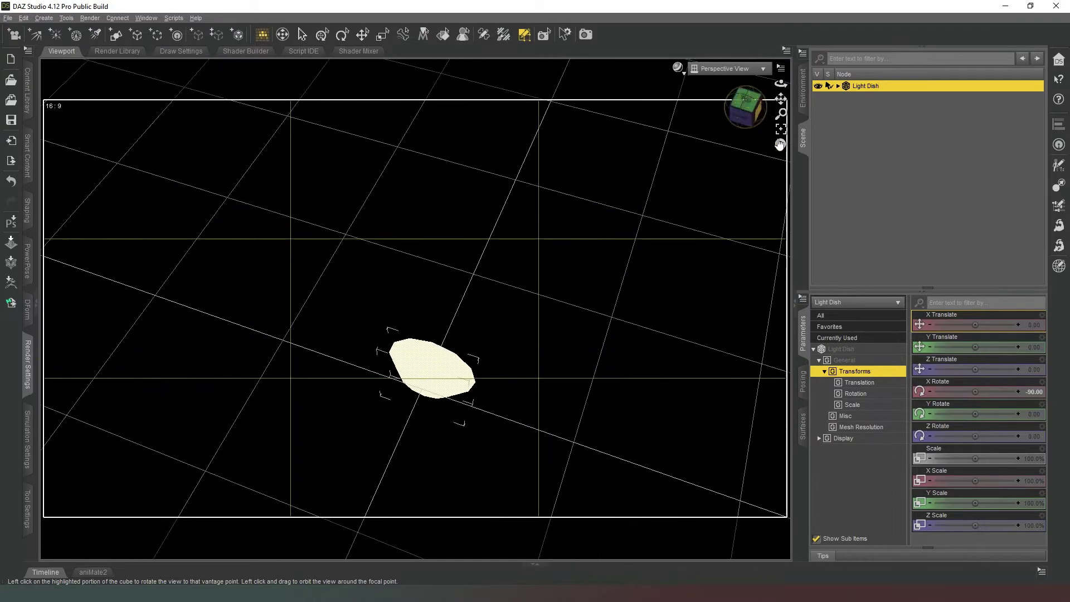
key("alt+shift+t")
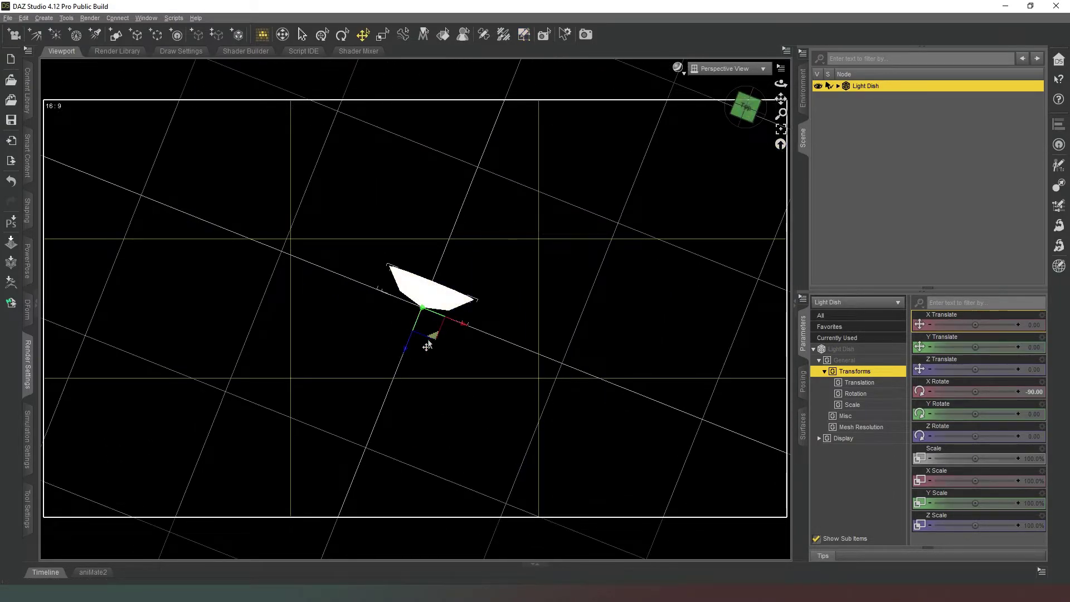
left_click_drag(405, 351, 395, 376)
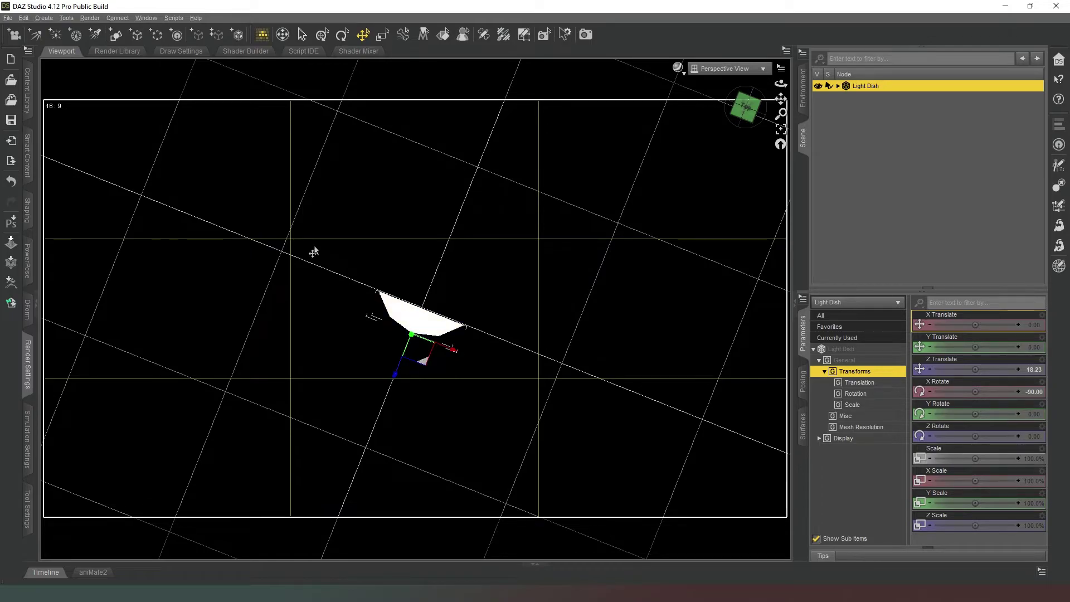
left_click(685, 156)
left_click_drag(745, 120, 756, 93)
Create a new camera with default settings and set its X, Y, Z position to 0
left_click(14, 35)
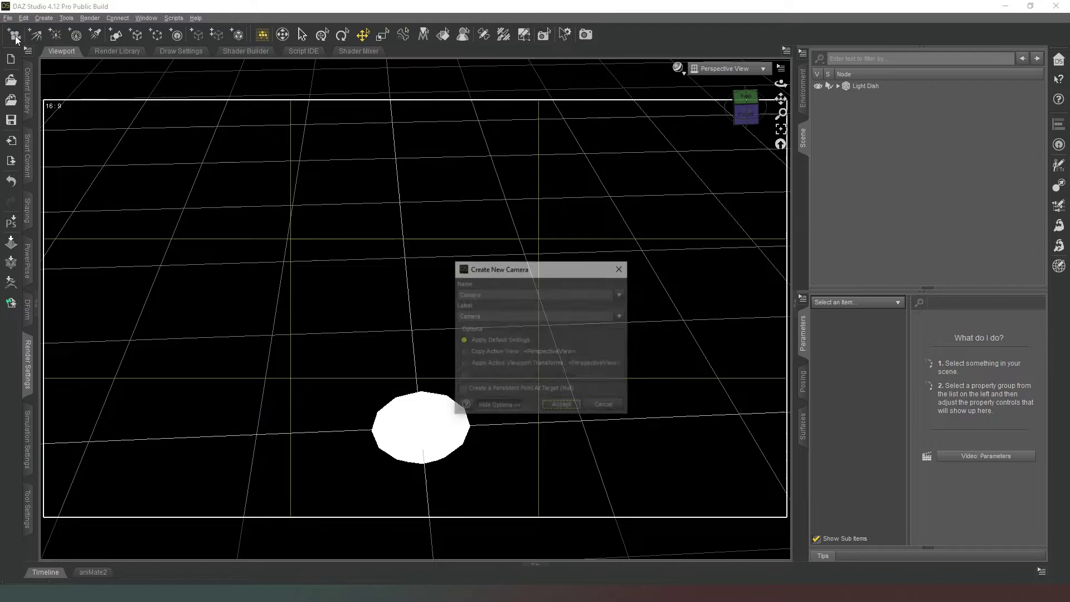
left_click(571, 406)
left_click(1034, 325)
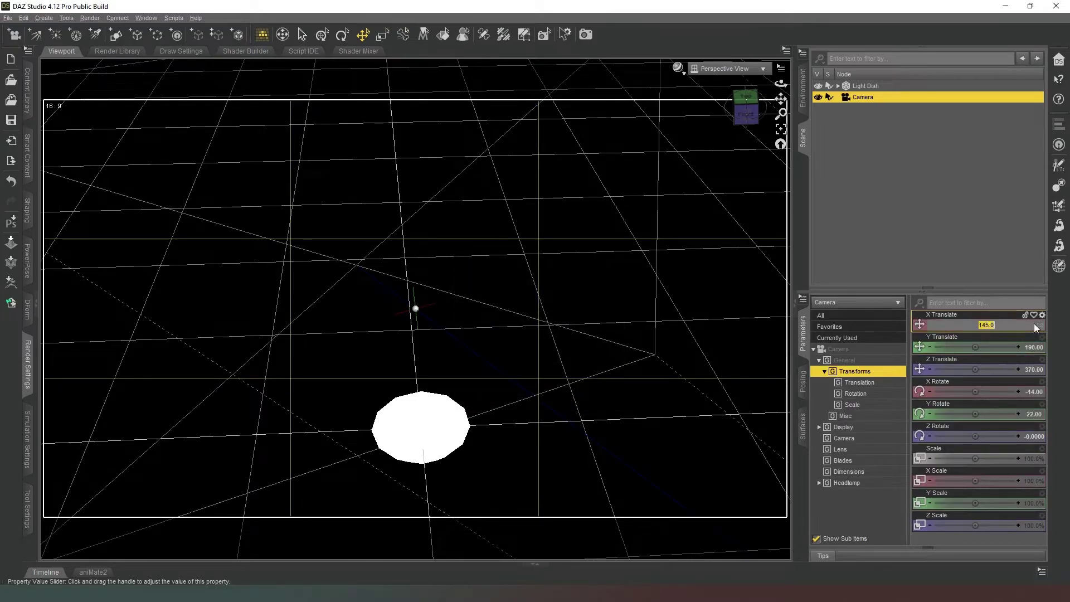
type("0")
key("Return")
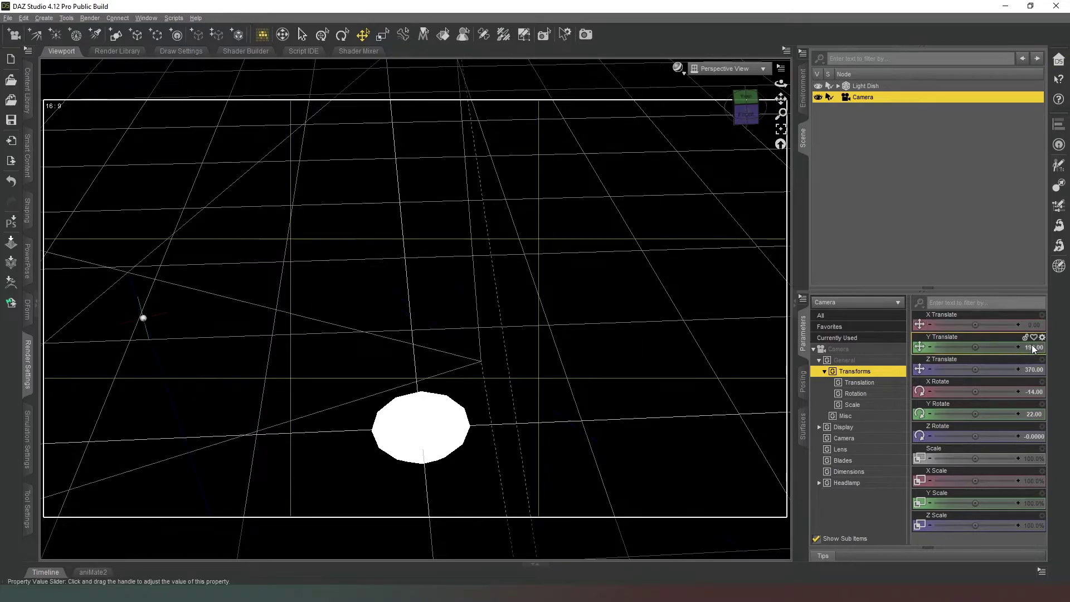
left_click(1030, 348)
type("0")
key("Return")
left_click(1034, 369)
type("0")
key("Return")
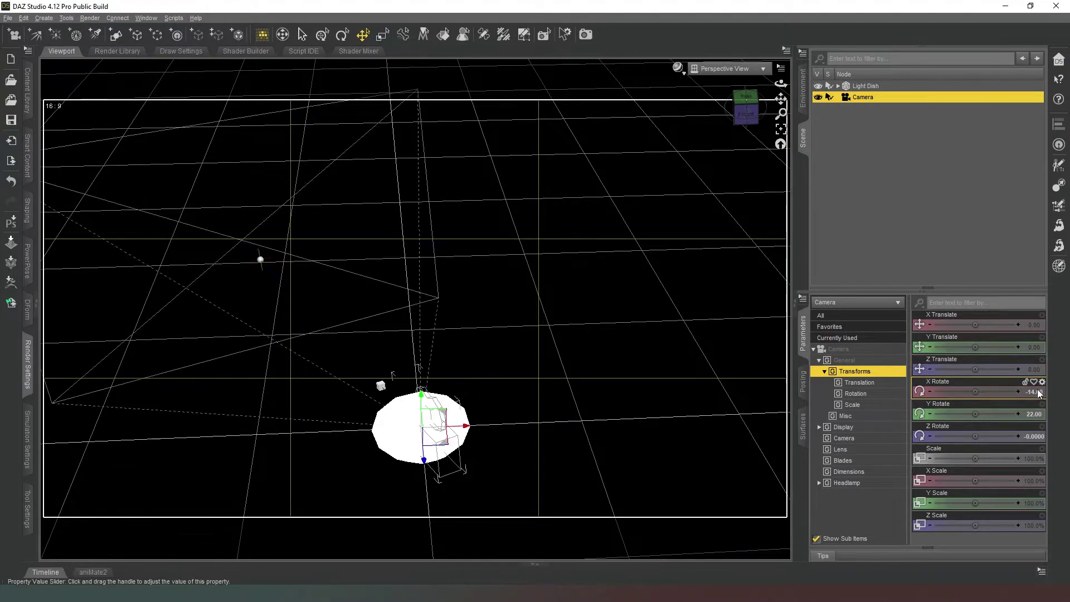
Set the camera's X, Y and Z rotation to 0
left_click(1034, 391)
type("0")
key("Return")
left_click(1034, 414)
type("0")
key("Return")
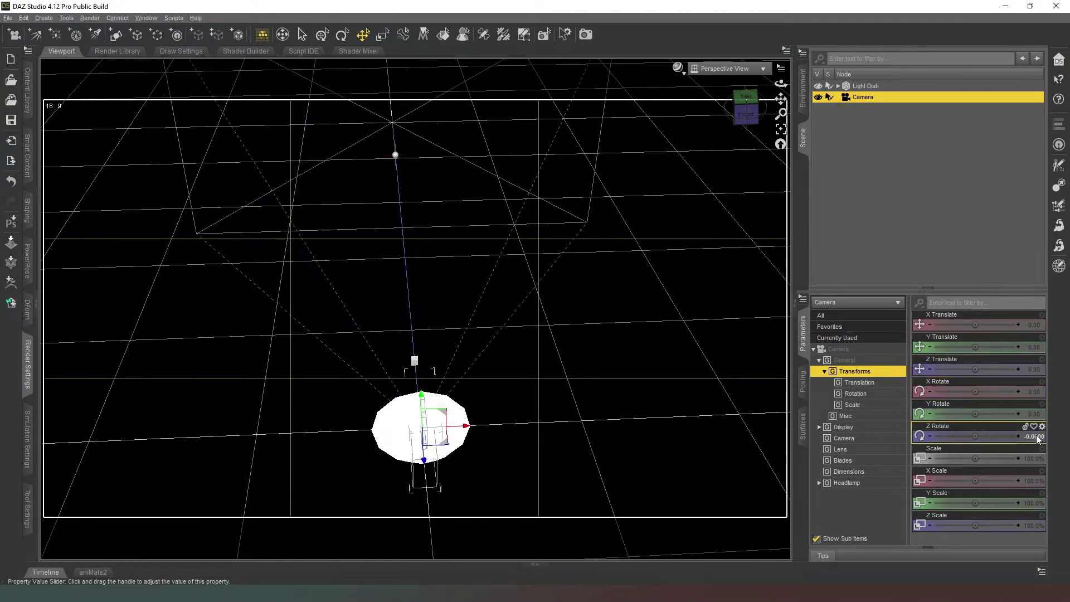
left_click(1034, 436)
type("0")
Parent the Light Dish under the new camera and rename the camera 'beauty Dish'
left_click(970, 236)
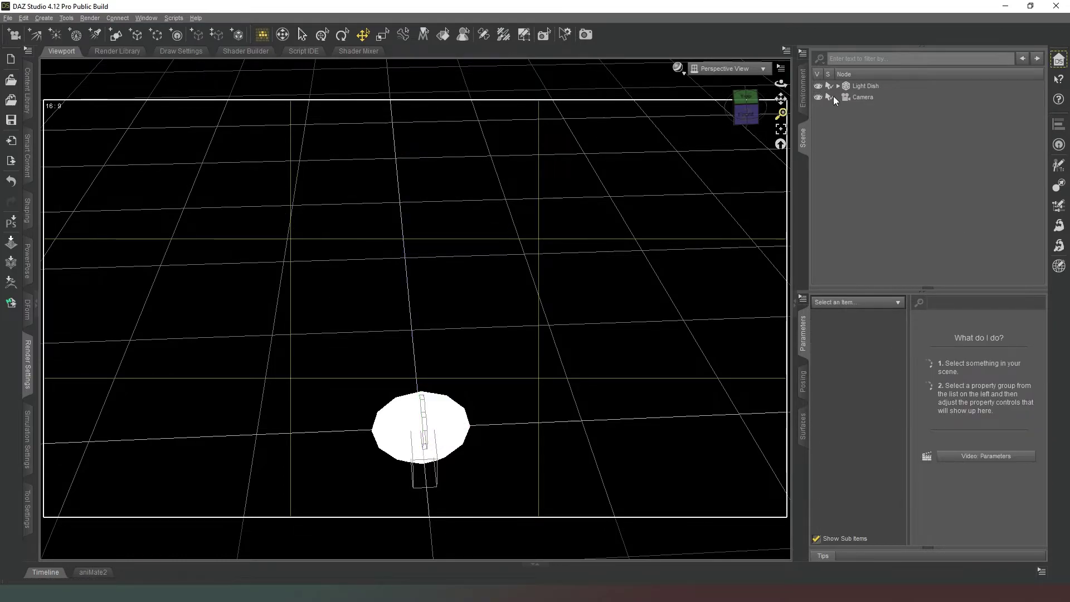
left_click_drag(870, 84, 869, 98)
left_click(870, 87)
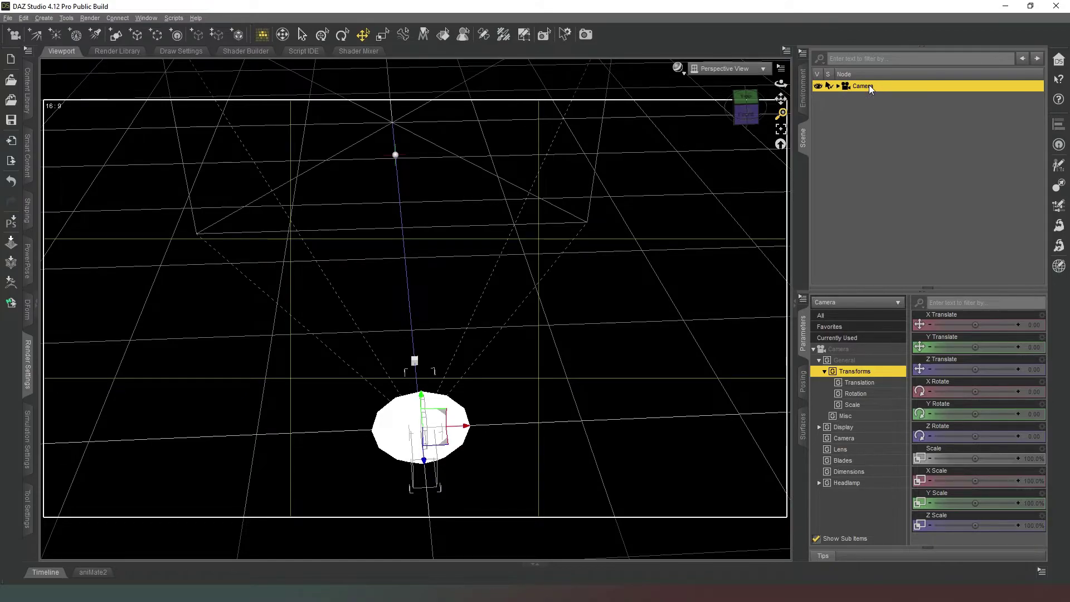
left_click(868, 85)
type("beauty Dish")
key("Return")
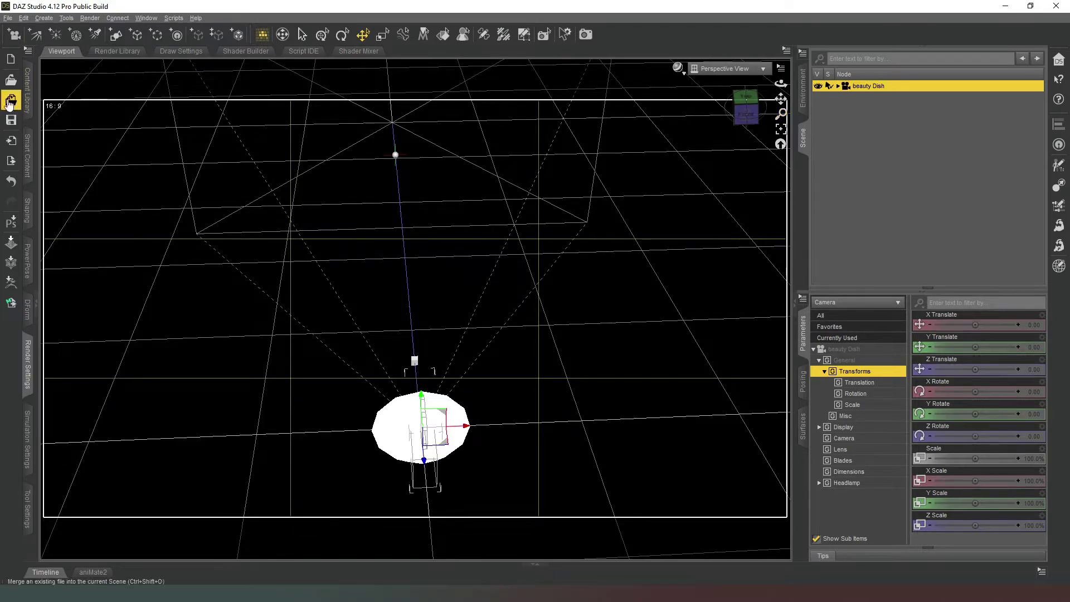
Open the Content Library, collapse My Library, and cancel the Scene Subset save dialog
left_click(27, 92)
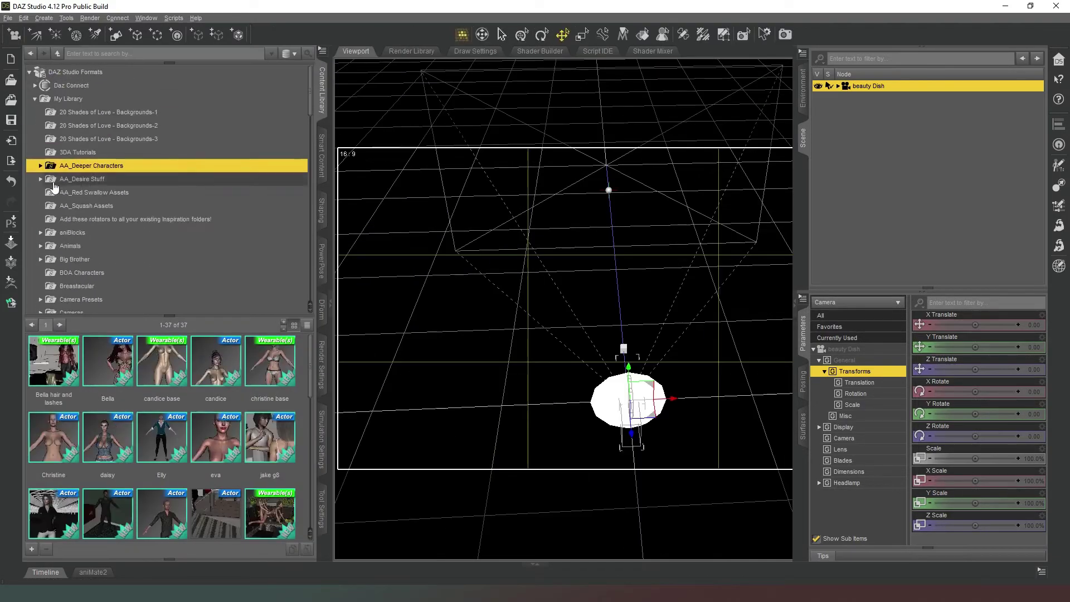
left_click(34, 99)
left_click(32, 547)
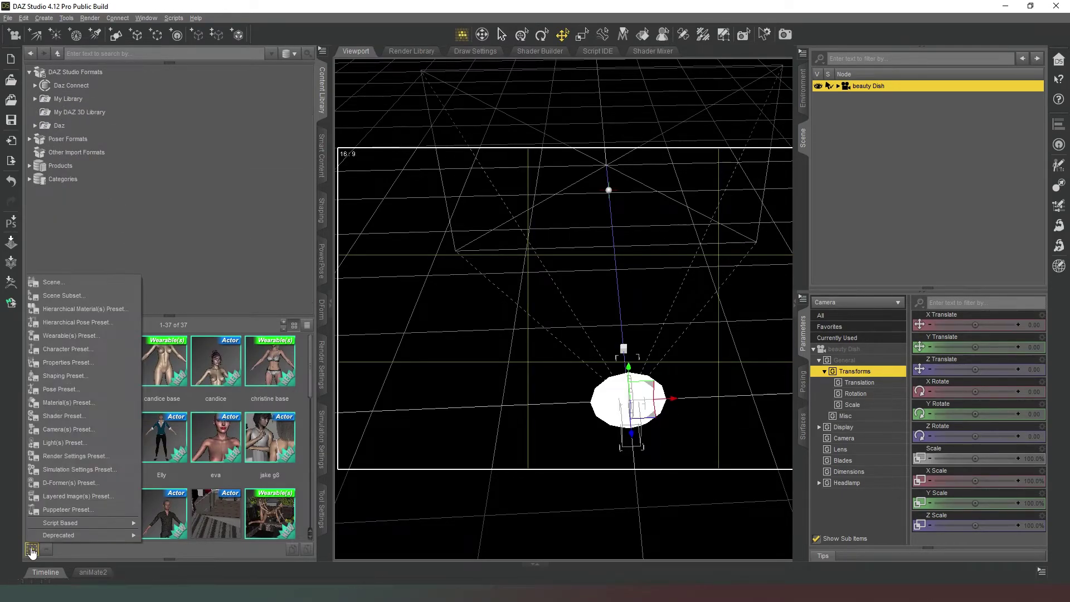
left_click(70, 295)
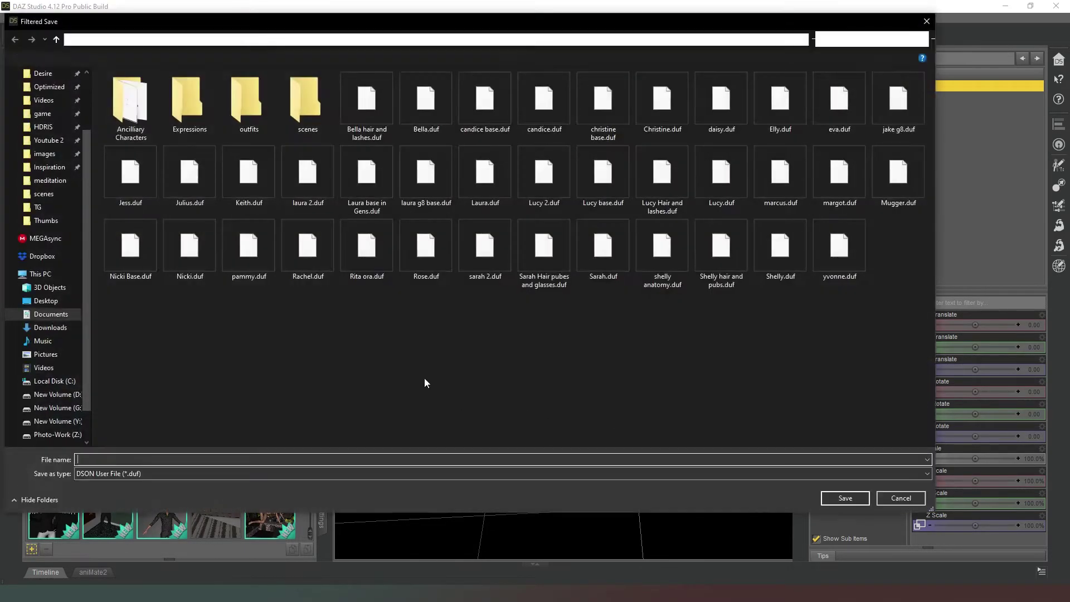
left_click(899, 498)
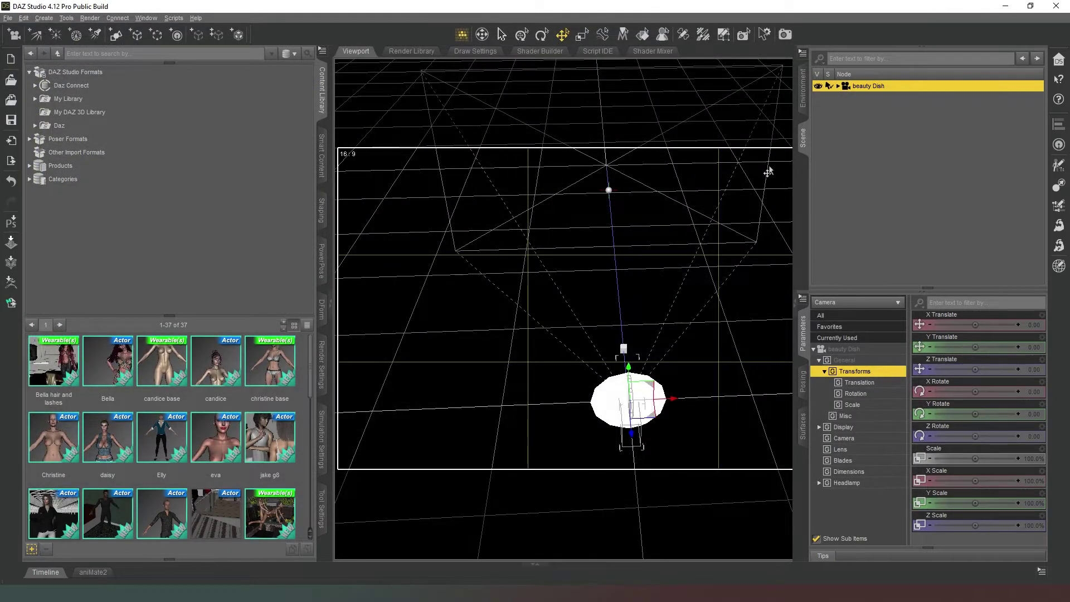
Collapse the right panes, orbit to face the figure, and view through the Beauty Dish camera
left_click(805, 140)
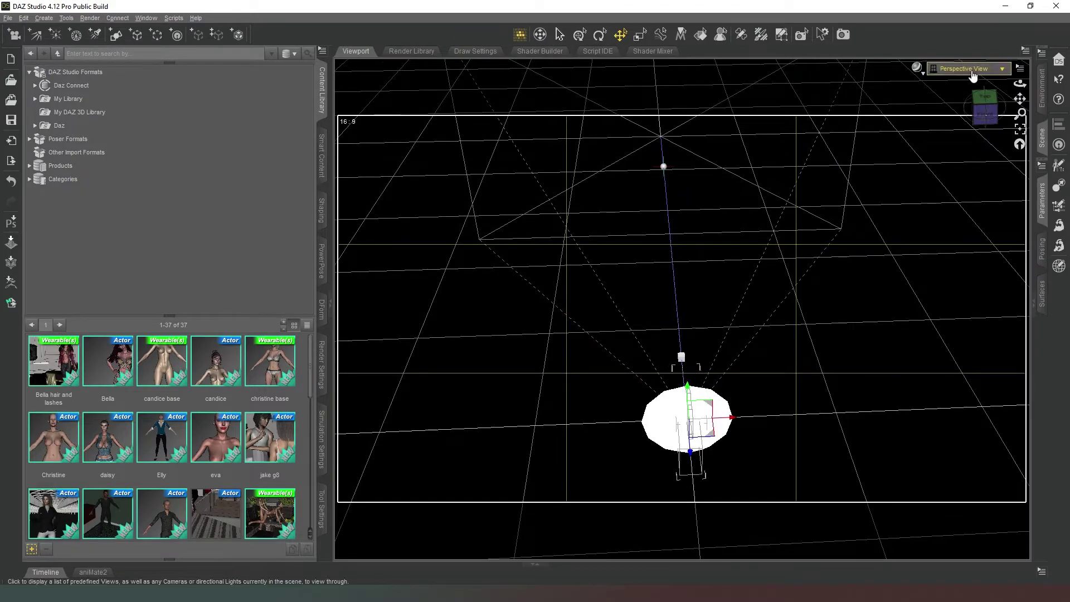
left_click_drag(981, 103, 812, 140)
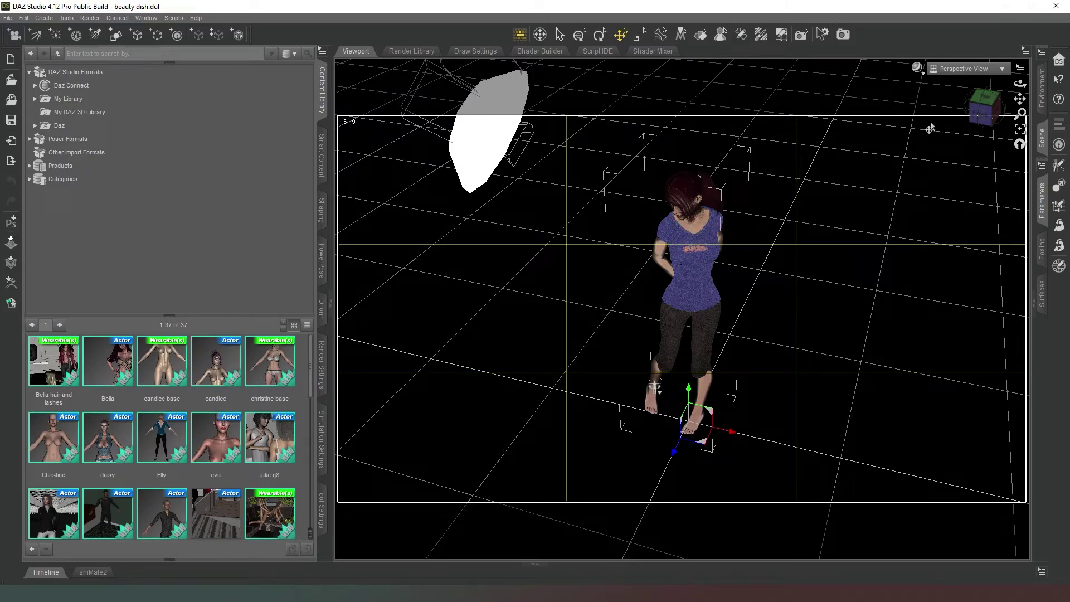
left_click_drag(930, 128, 811, 150, "alt")
left_click(1003, 114)
left_click(965, 69)
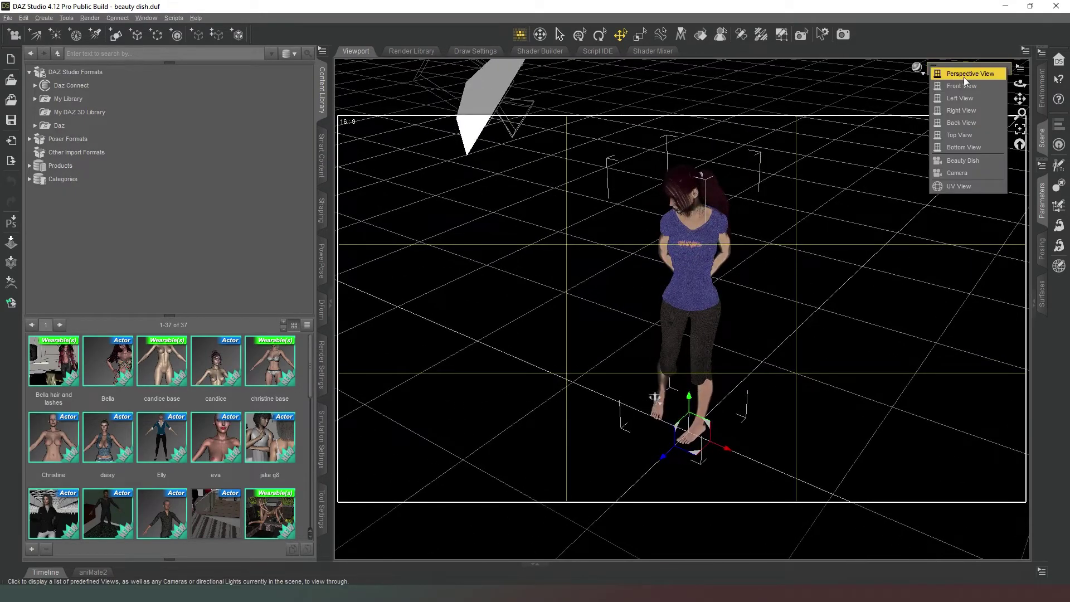
left_click(968, 160)
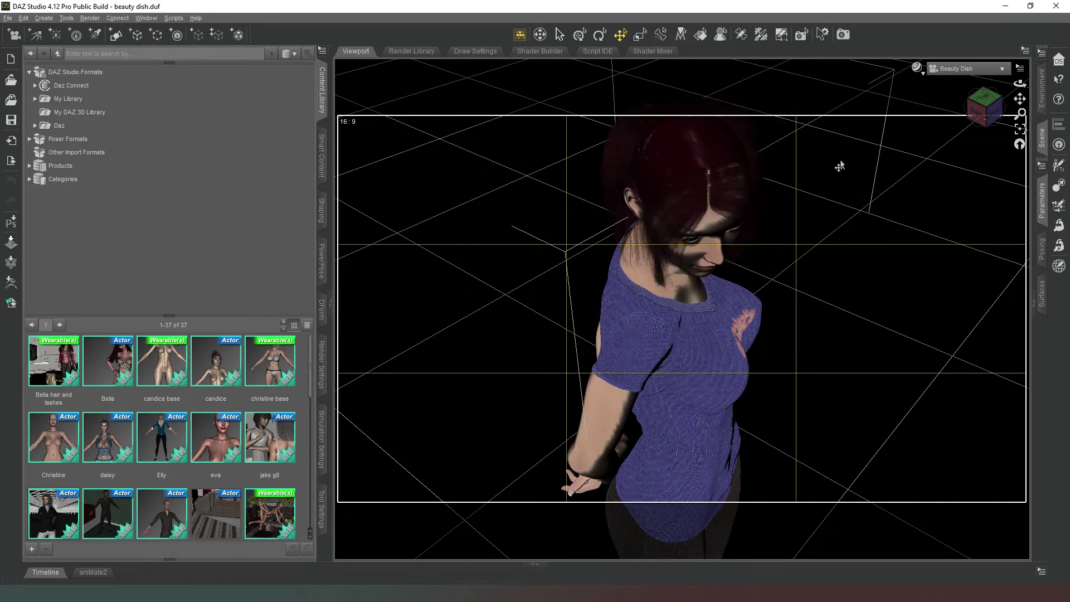
Switch the viewport to Camera and set the draw style to NVIDIA Iray
left_click(953, 69)
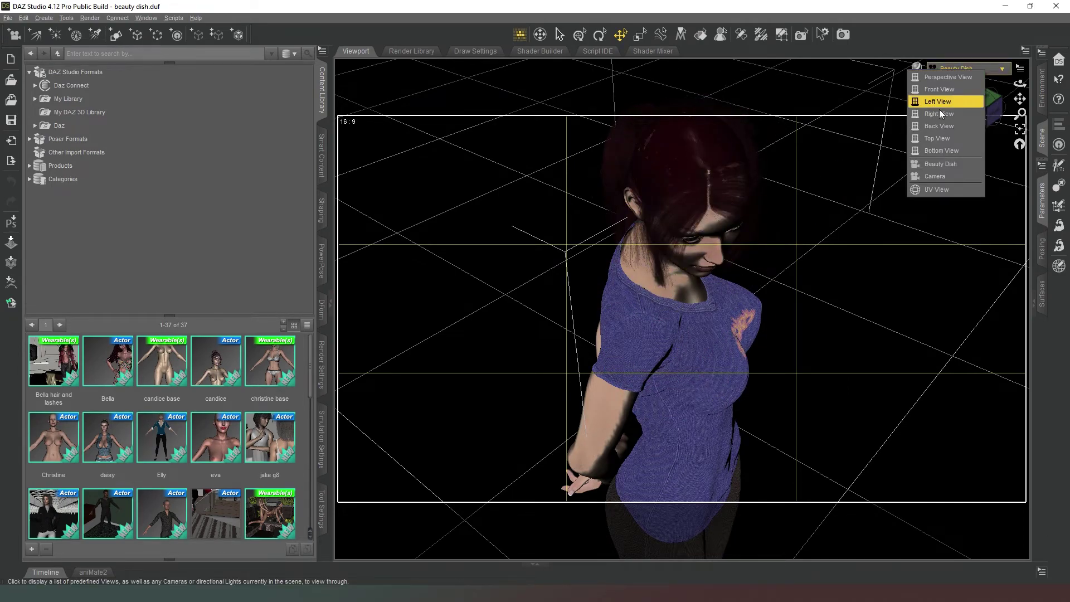
left_click(944, 171)
left_click(917, 68)
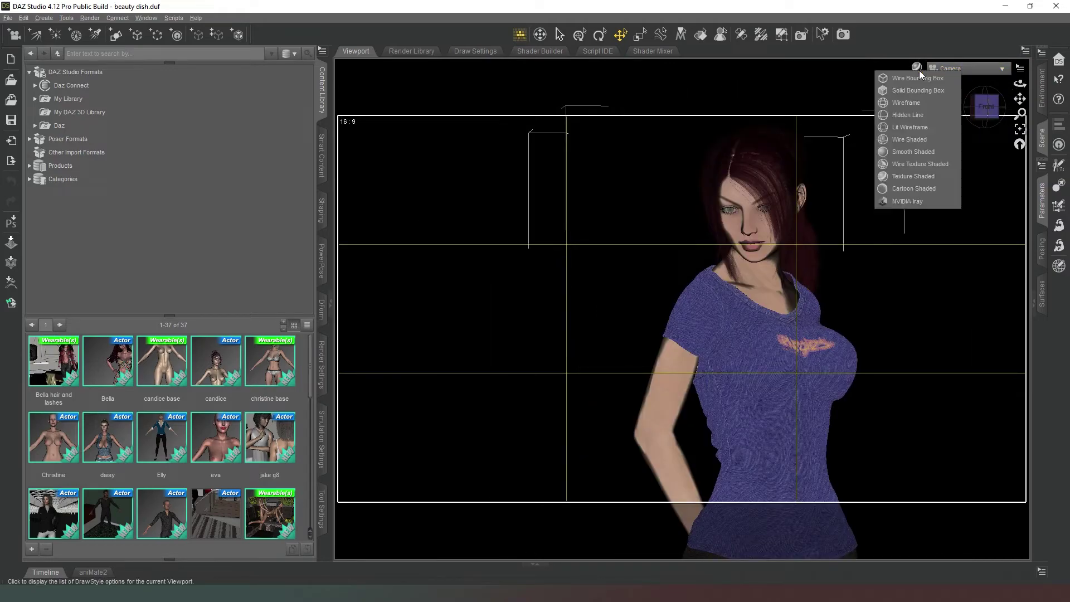
left_click(916, 202)
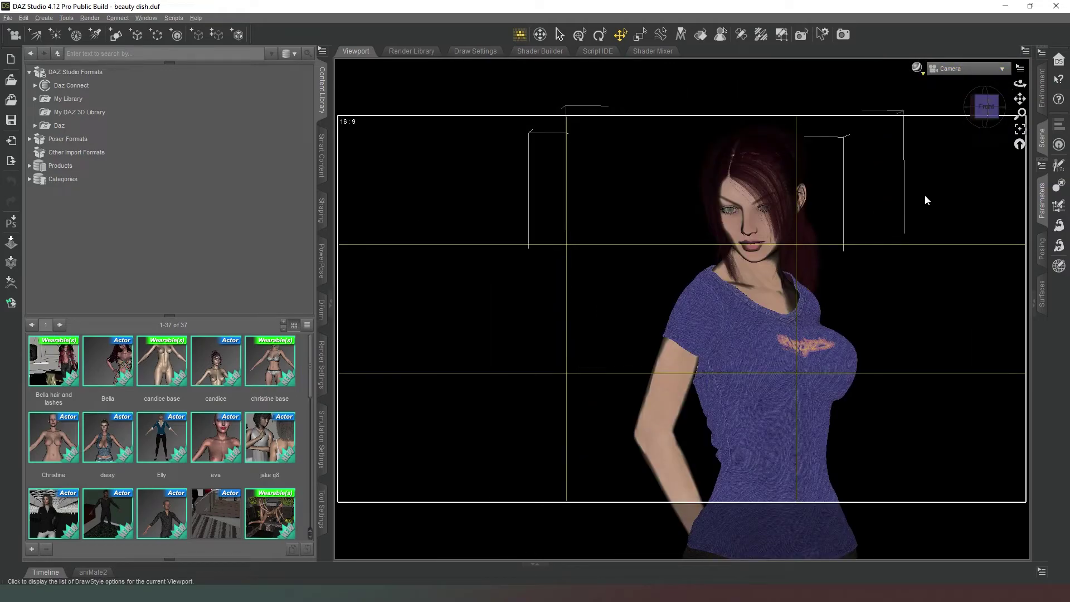